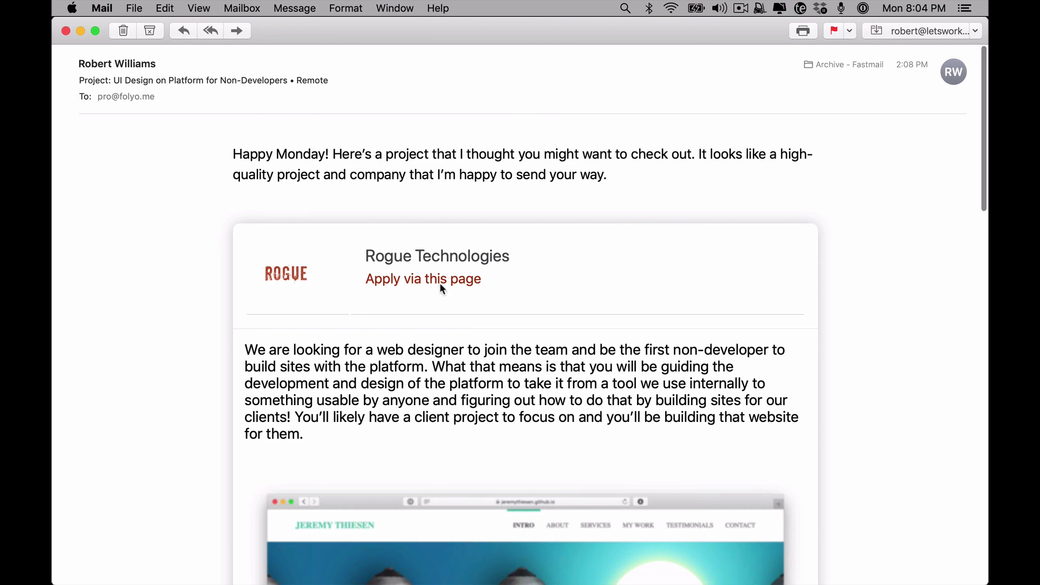
Bring the Pipedrive Lead nurturing deals board in Safari to the front
click(209, 564)
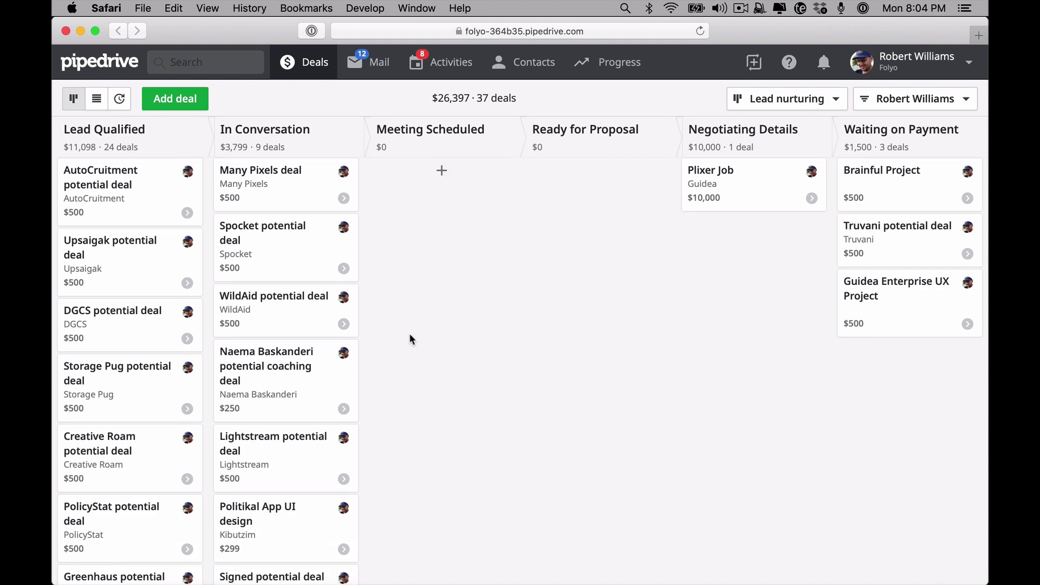
scroll(411, 339, down, 5)
scroll(342, 362, up, 5)
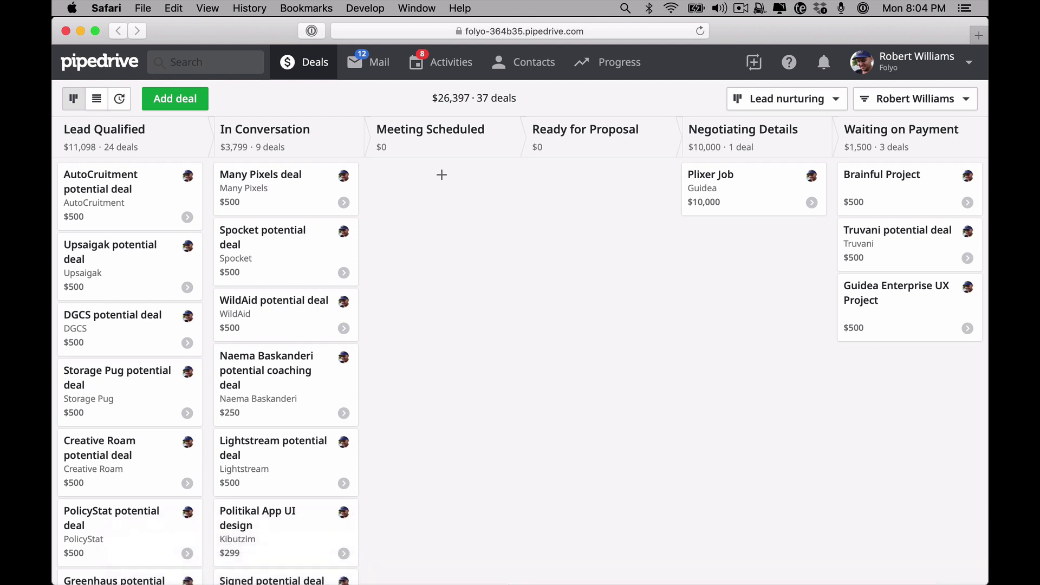
mouse_move(497, 584)
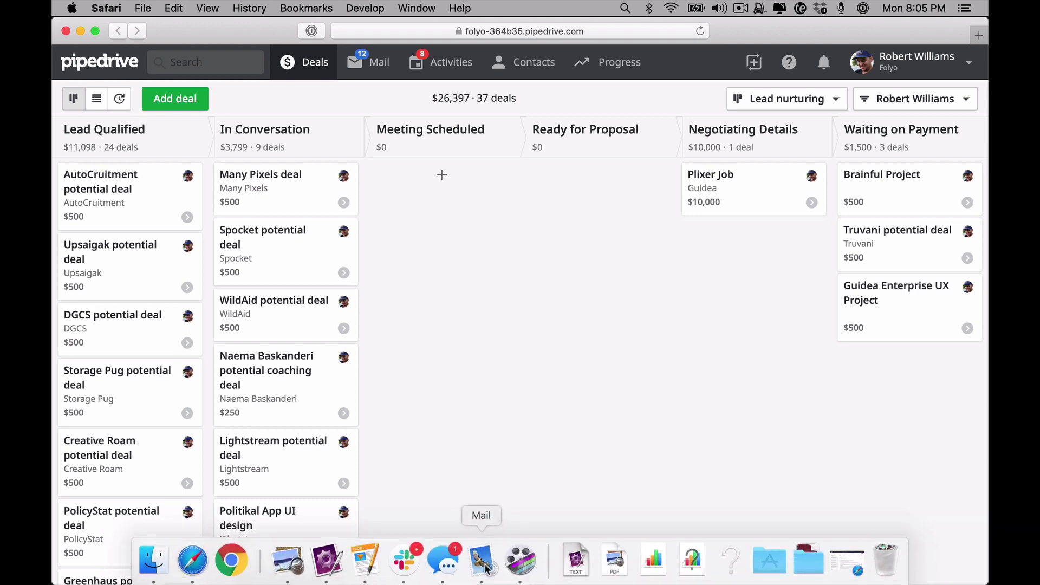
Return to the Rogue Technologies web designer job email in Apple Mail and skim it
click(481, 561)
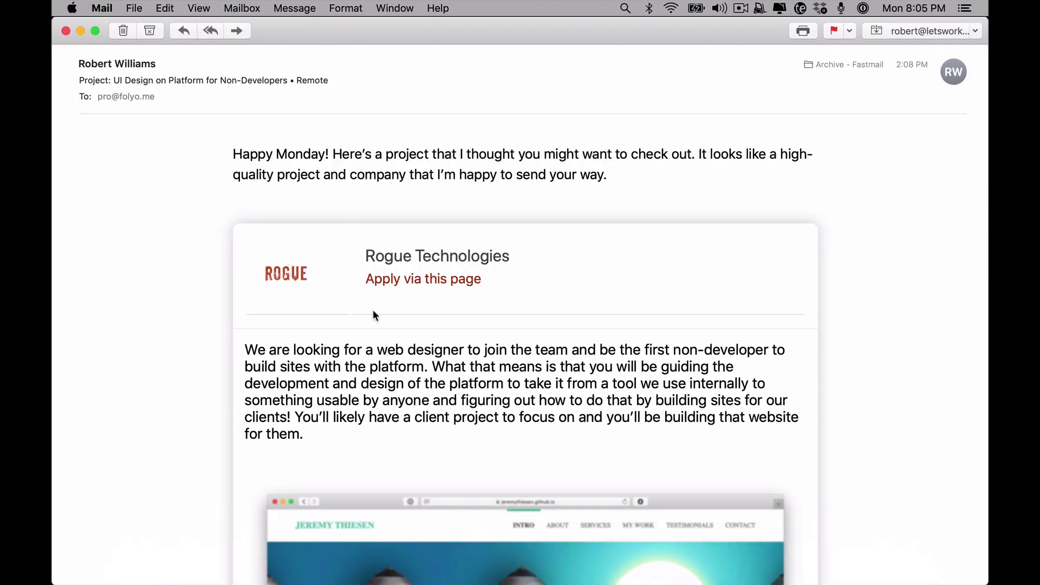
scroll(407, 511, down, 10)
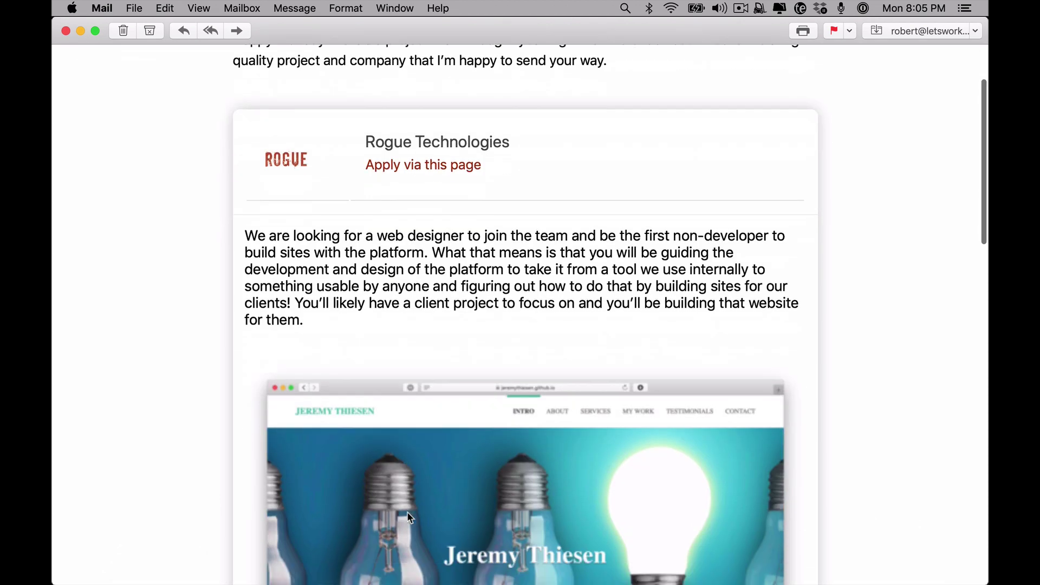
scroll(407, 511, up, 10)
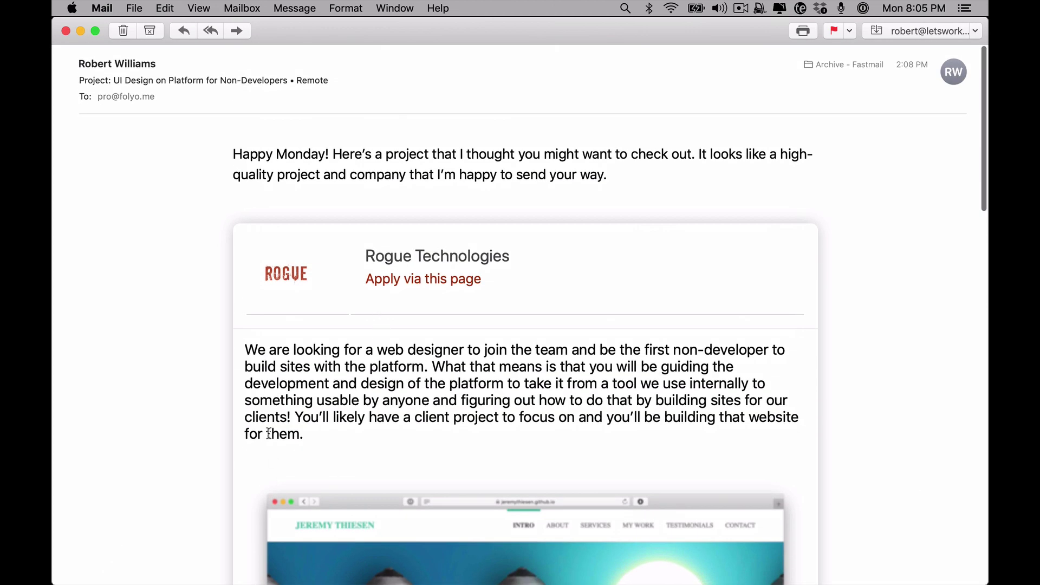
Open the Rogue Technologies job posting, try Apply, then go back to the posting
click(384, 286)
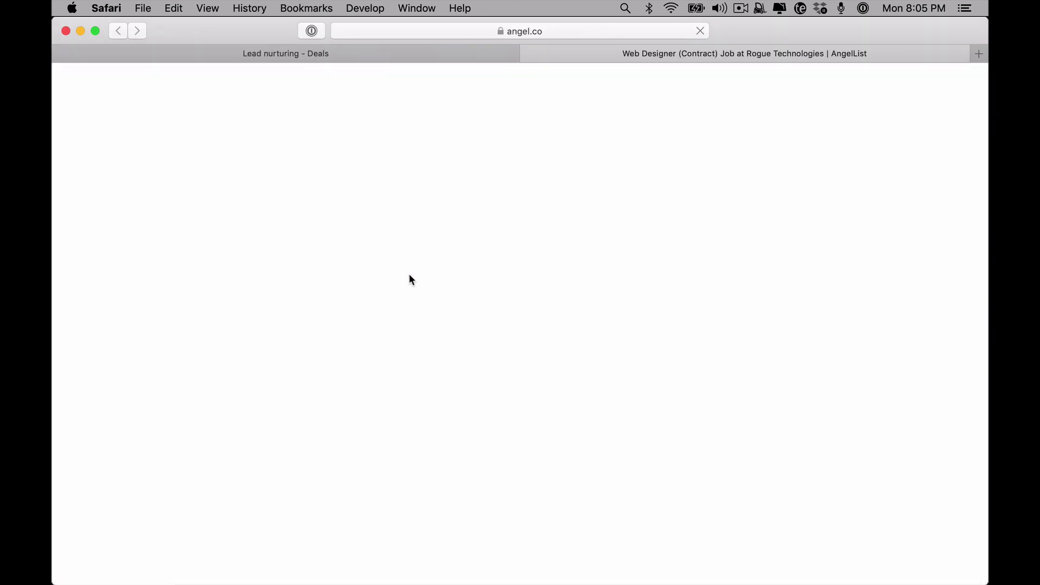
scroll(509, 293, down, 3)
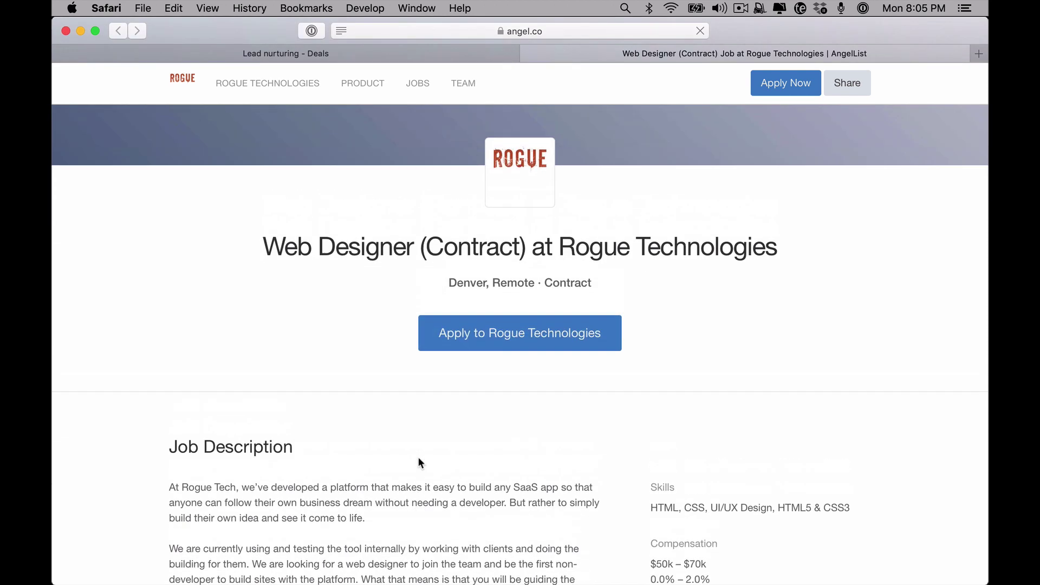
scroll(434, 433, up, 2)
click(461, 403)
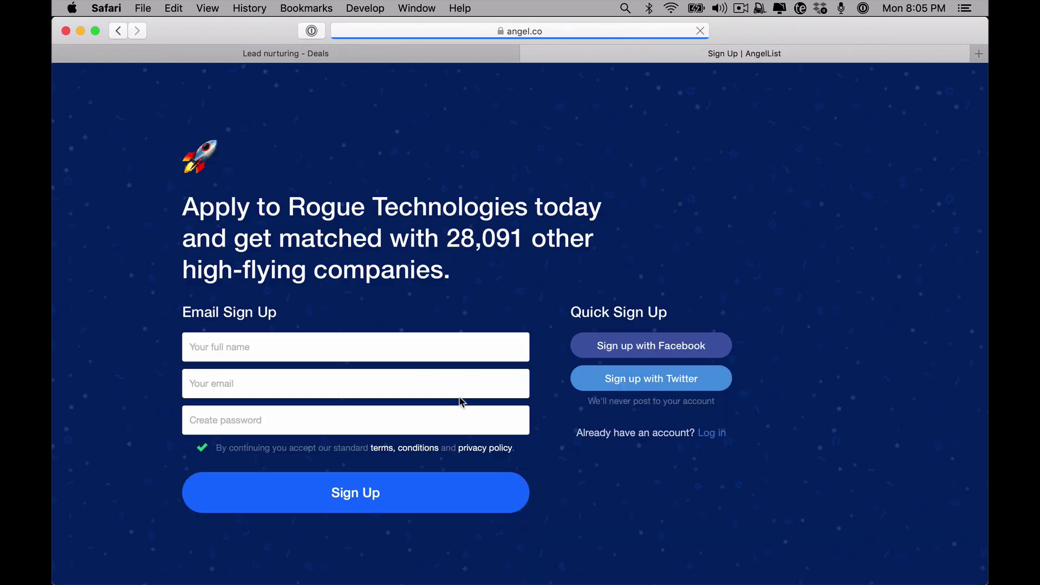
click(118, 31)
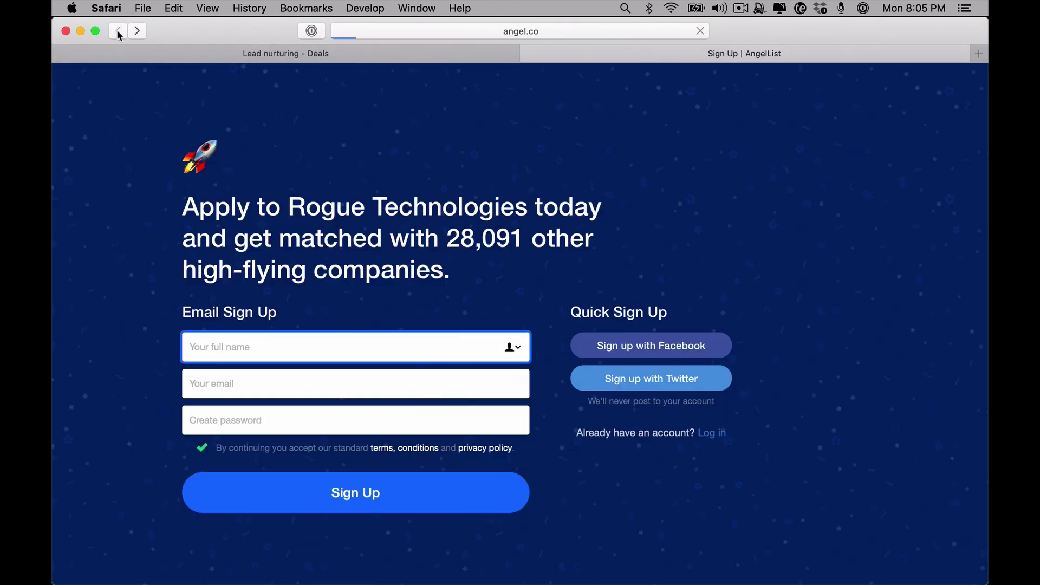
Open the Rogue Technologies company profile on AngelList and follow its linked website
scroll(470, 418, down, 6)
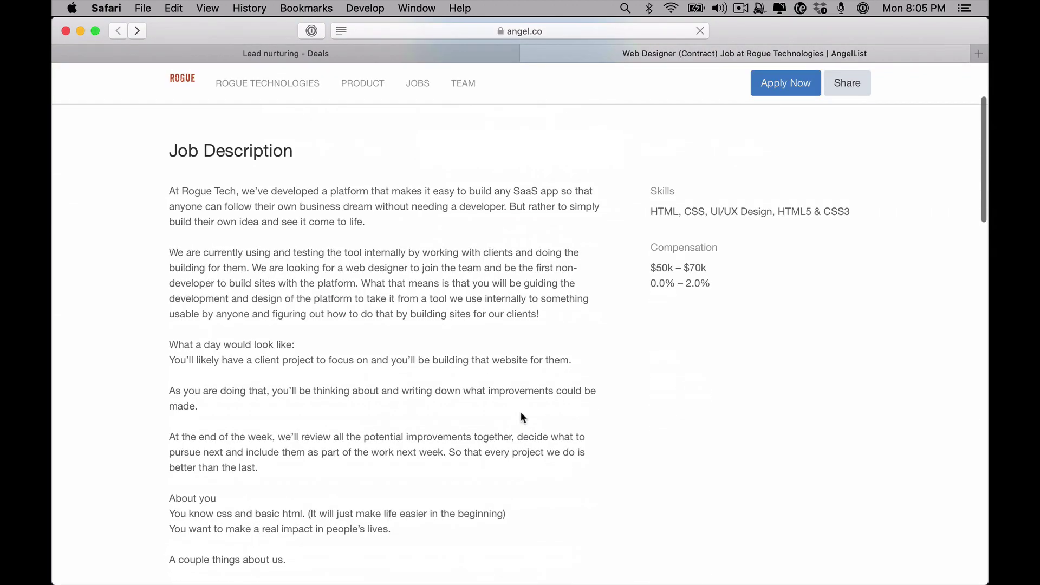
scroll(520, 411, up, 6)
click(535, 248)
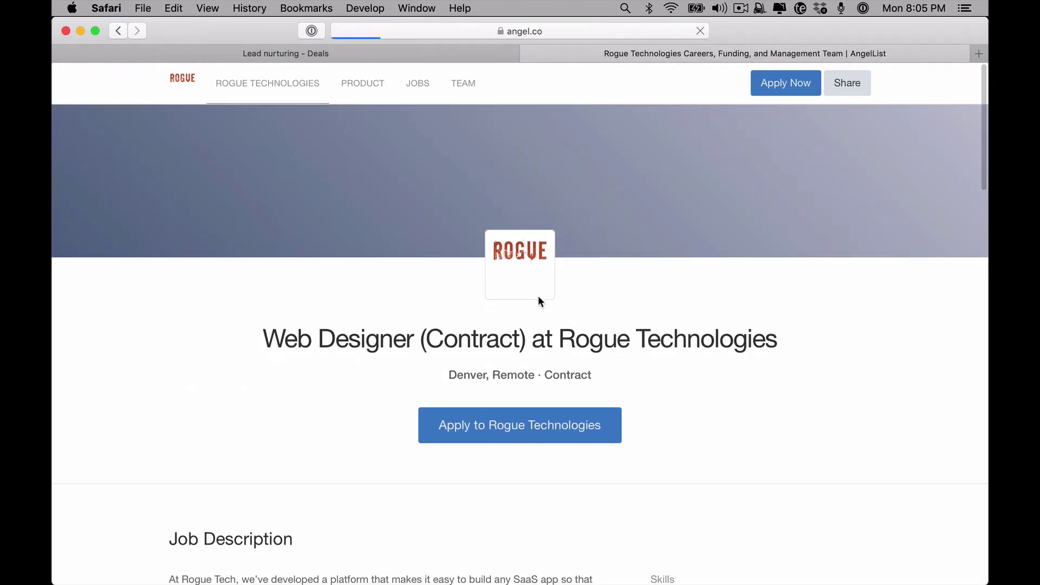
scroll(617, 319, down, 2)
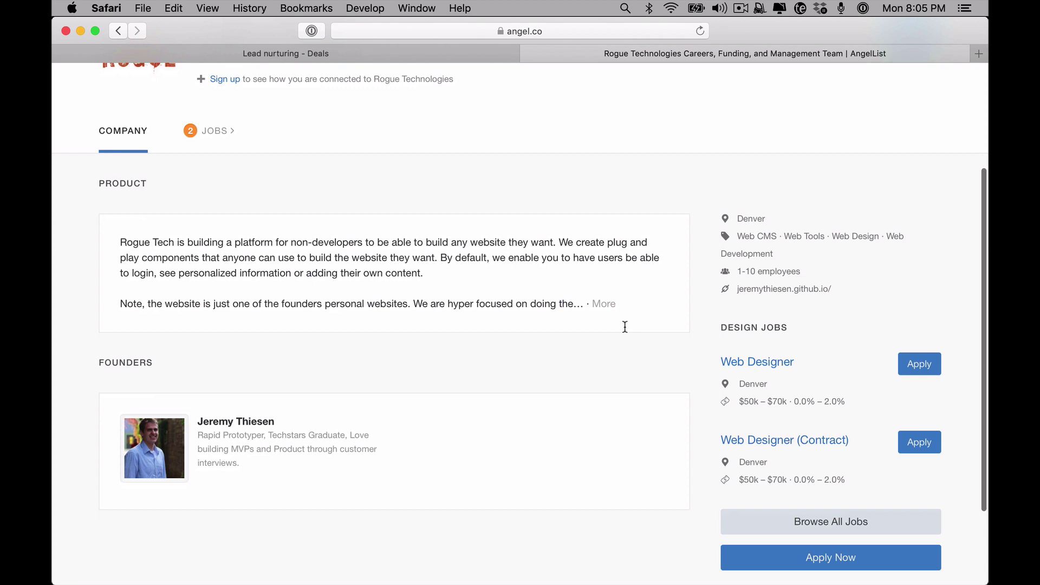
click(745, 289)
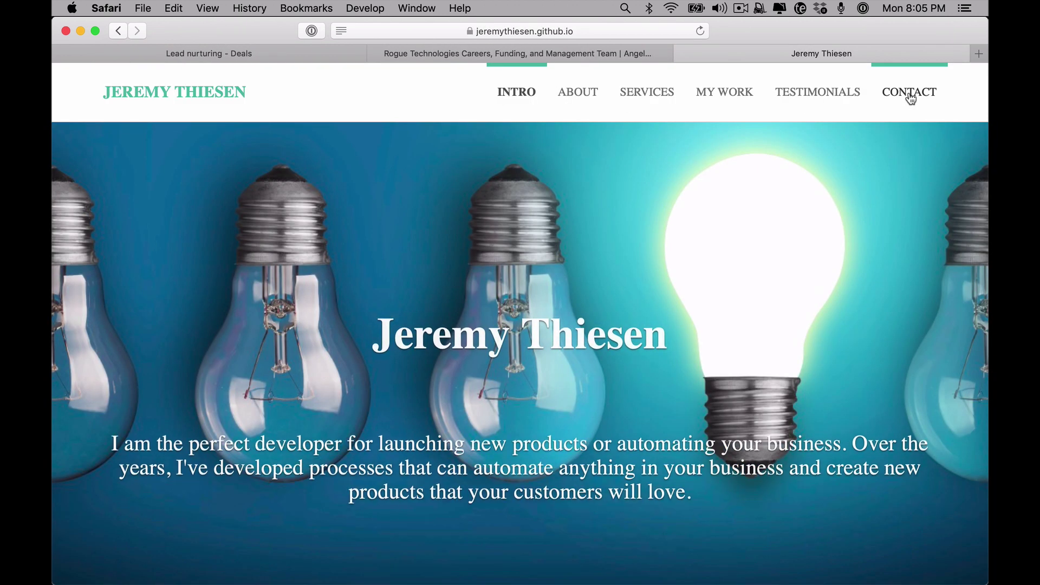
Jump to the website's Contact Me section and select the founder's e-mail address
click(910, 94)
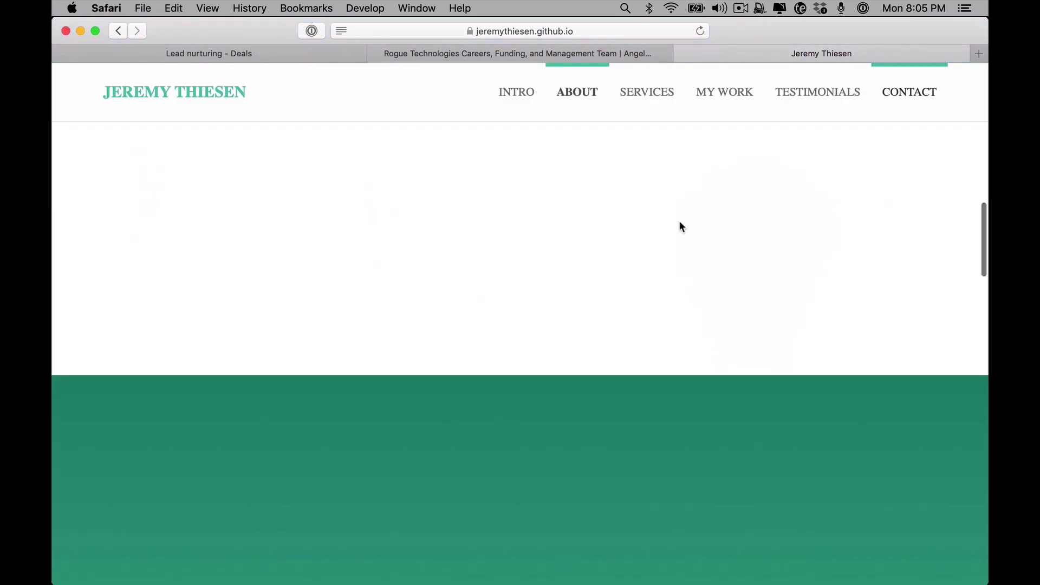
drag(418, 332, 660, 326)
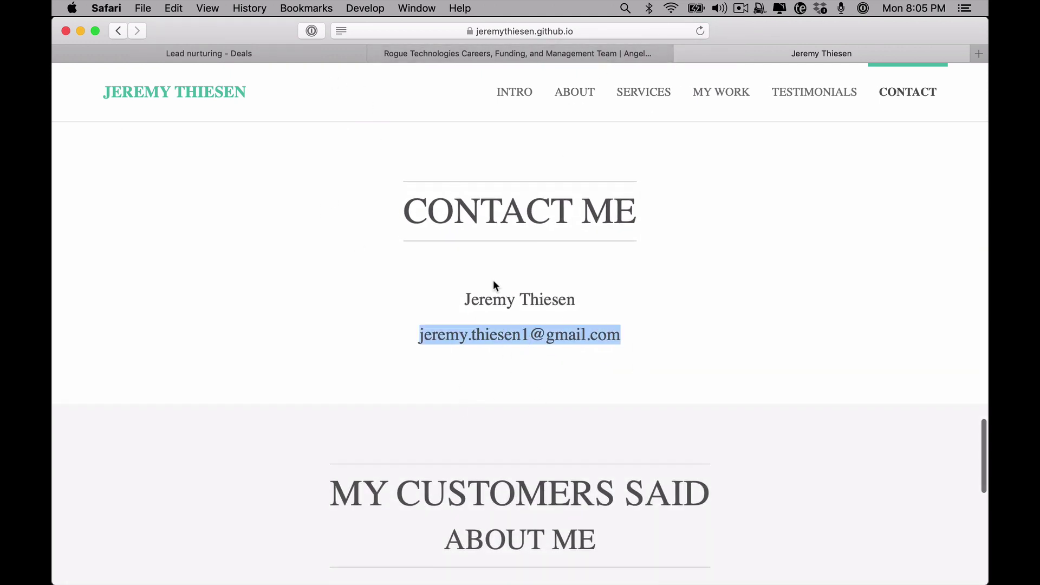
click(551, 50)
scroll(512, 262, up, 5)
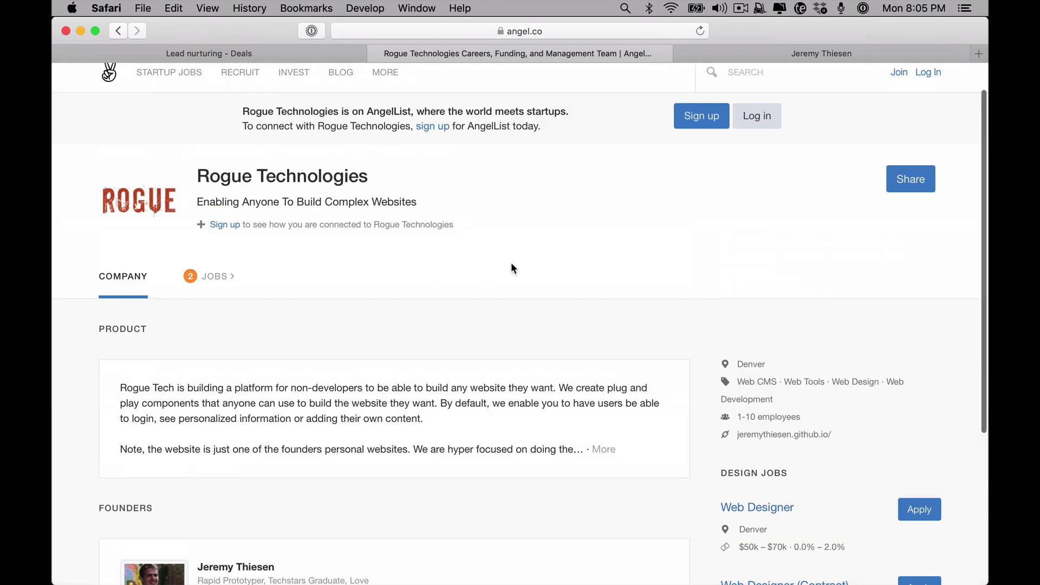
click(790, 54)
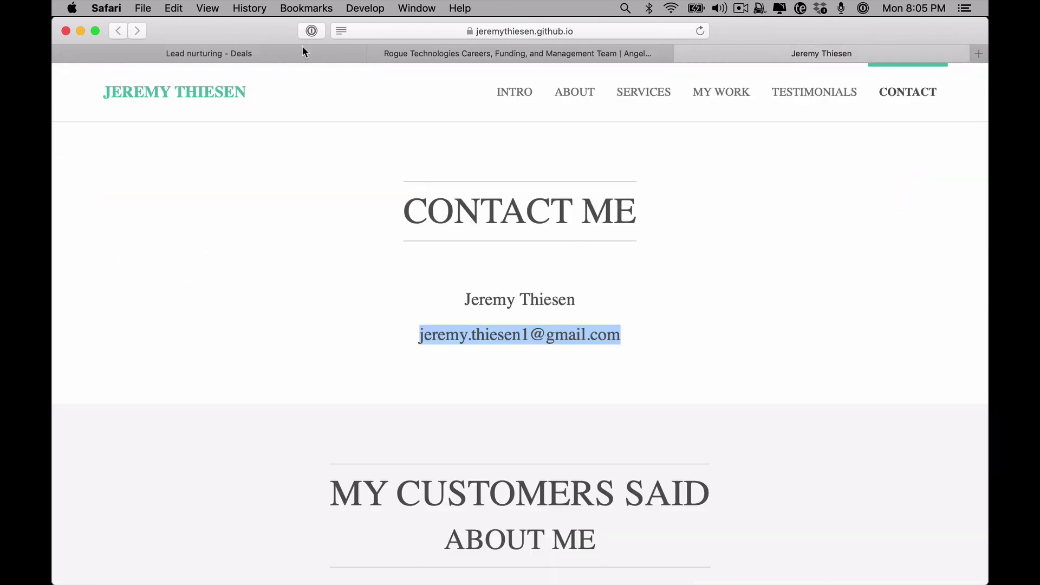
Switch to the 'Lead nurturing - Deals' tab in Safari
click(302, 50)
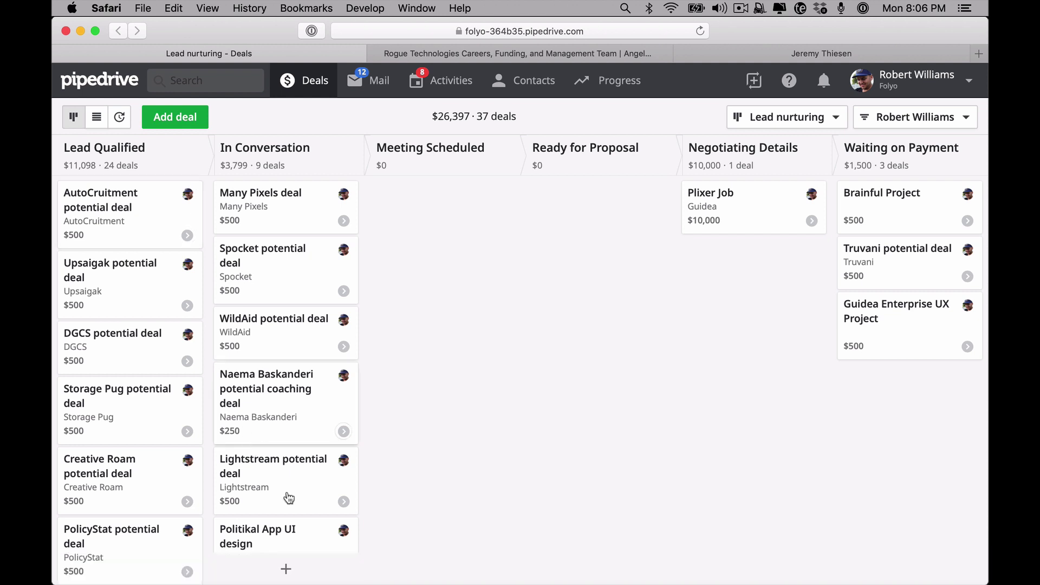
Start a new deal with the founder as a new contact and 'Rogue Tech' as a new organization
click(194, 126)
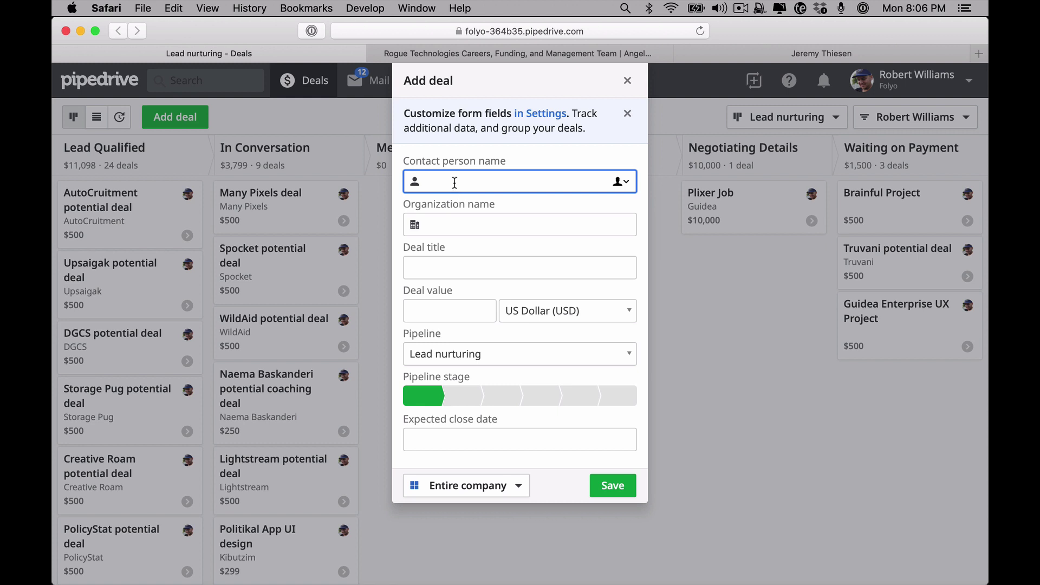
key(Tab)
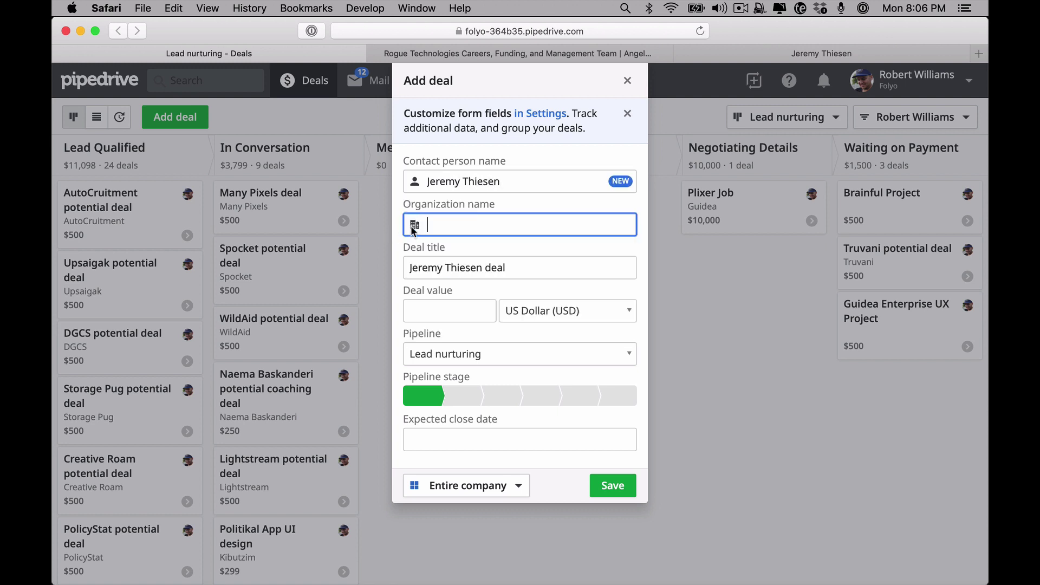
text(Rogue Technologies)
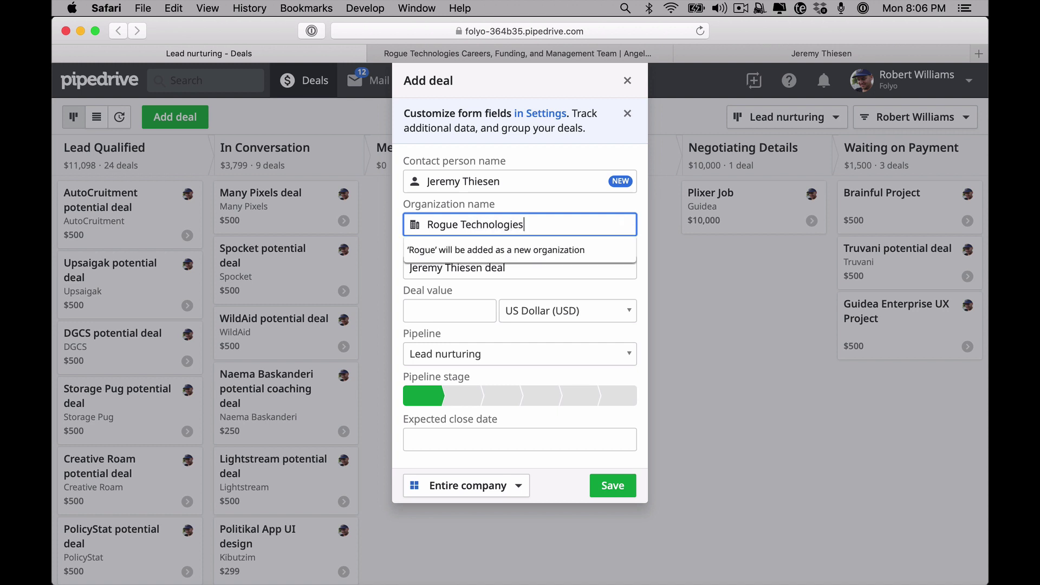
key(Tab)
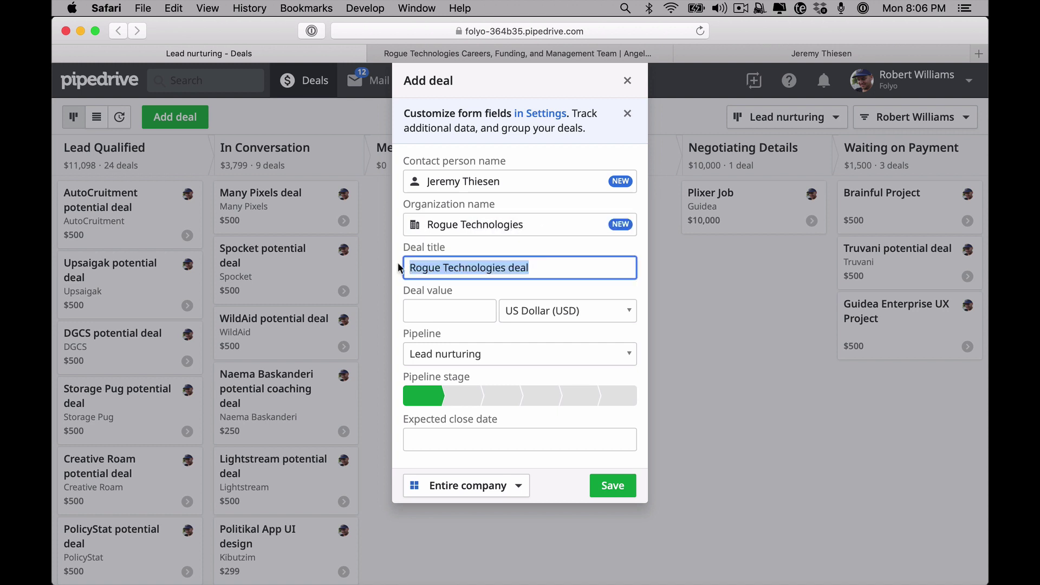
Title the deal 'Rogue Technologies potential deal' with value 500 and no expected close date
click(444, 267)
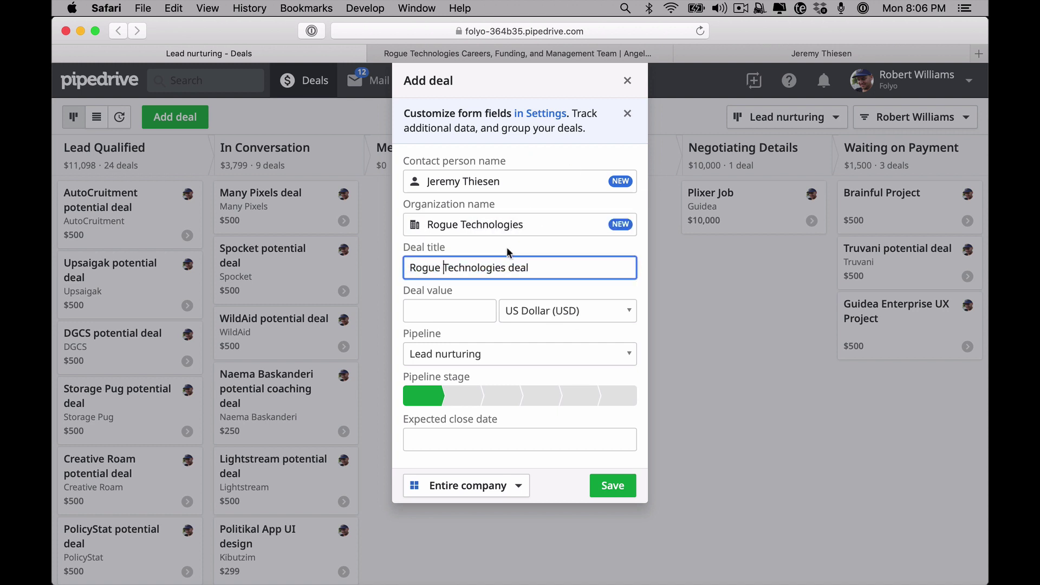
click(506, 268)
text(potential)
click(472, 305)
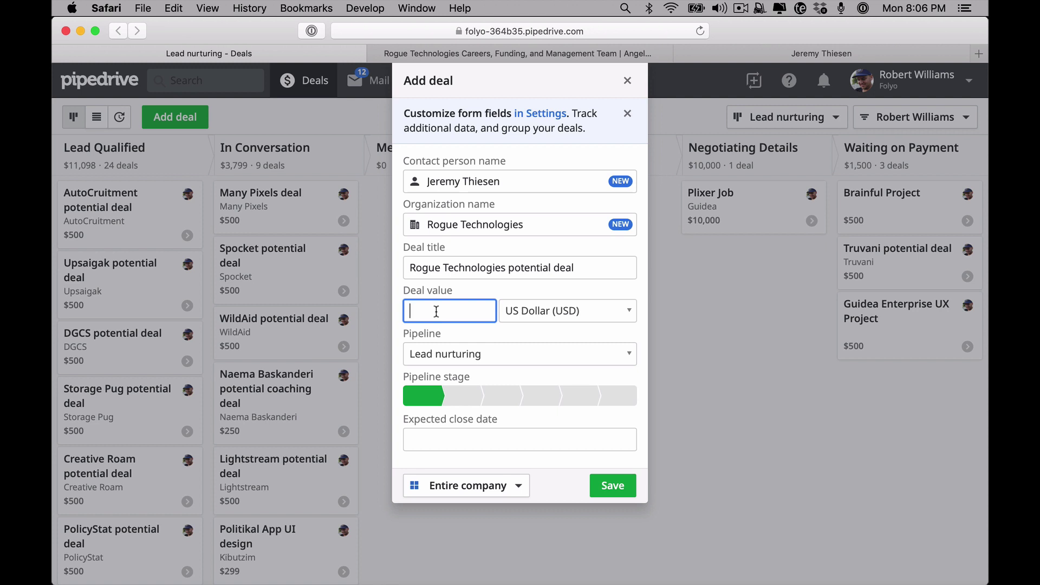
text(500)
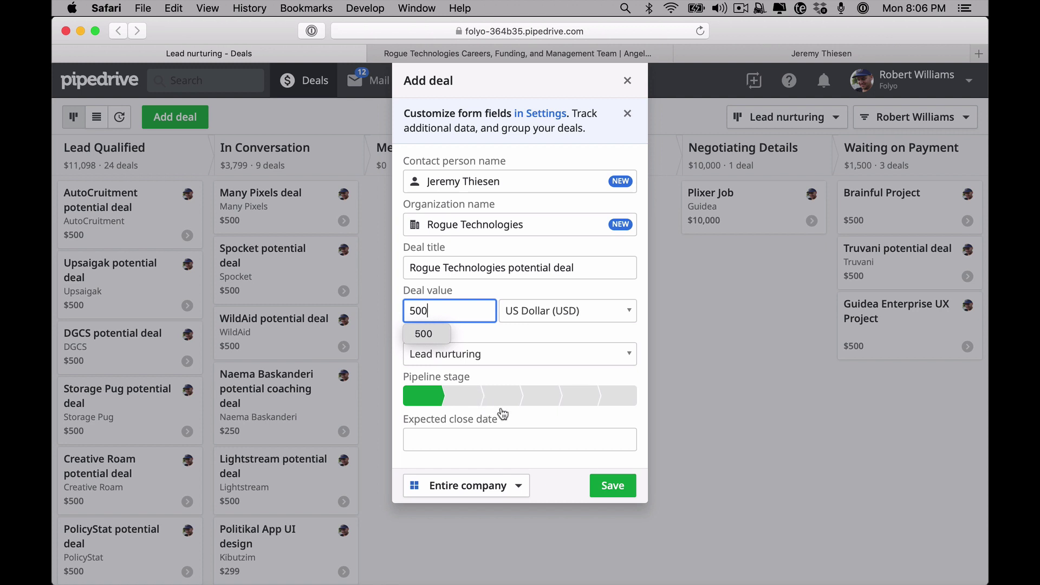
click(447, 421)
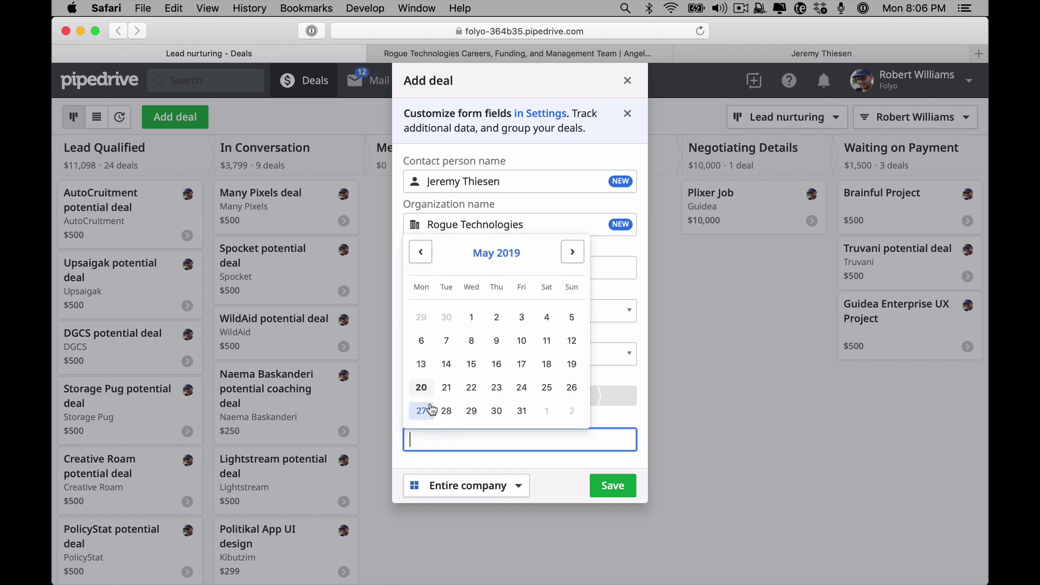
click(613, 378)
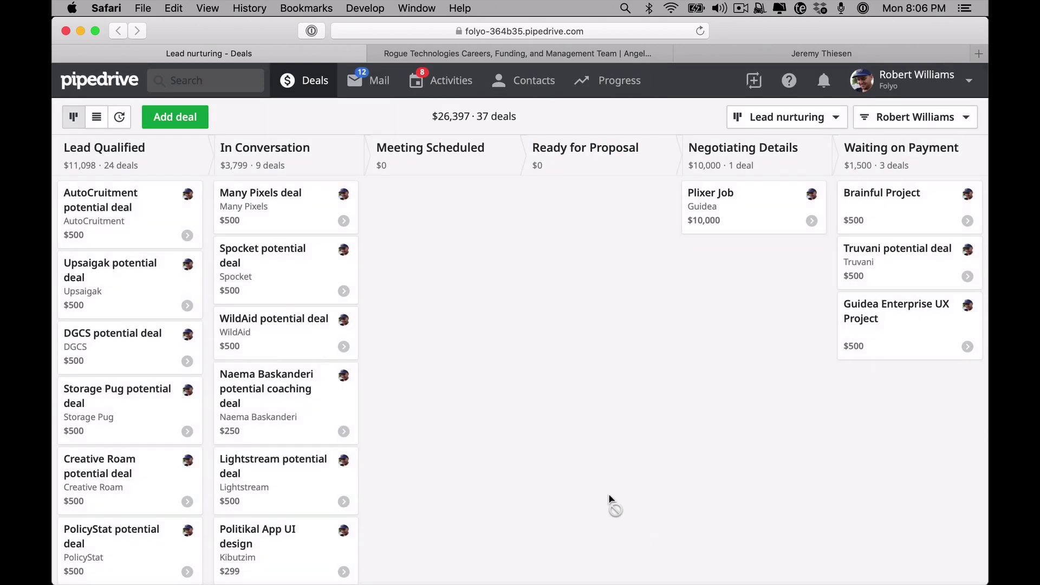
Reload the board so the new Rogue Technologies deal shows in Lead Qualified
scroll(178, 428, down, 3)
scroll(179, 428, down, 5)
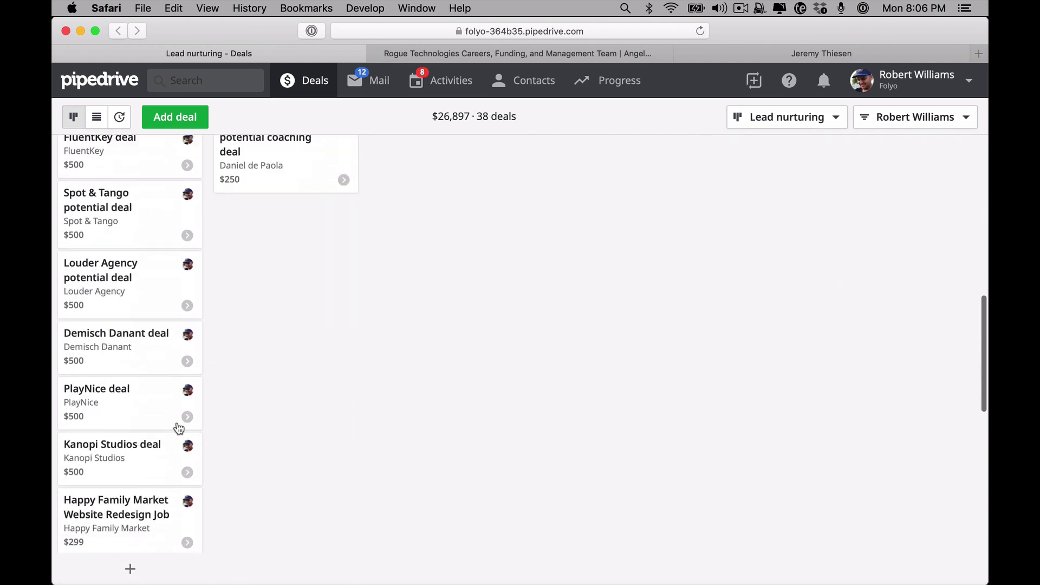
scroll(178, 429, up, 10)
key(super+r)
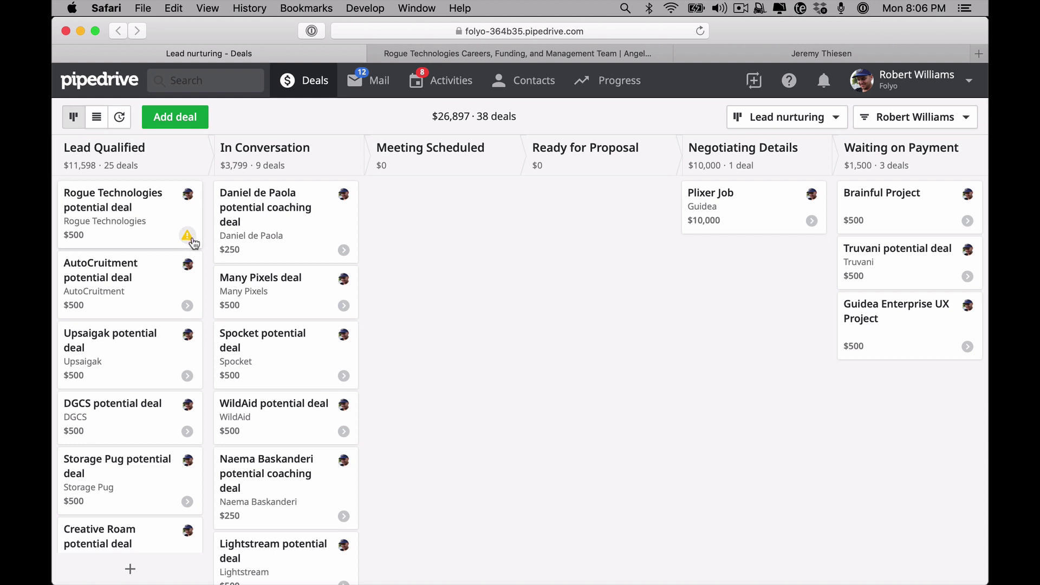
Check the Rogue Technologies deal's warning that no activities are scheduled
click(191, 241)
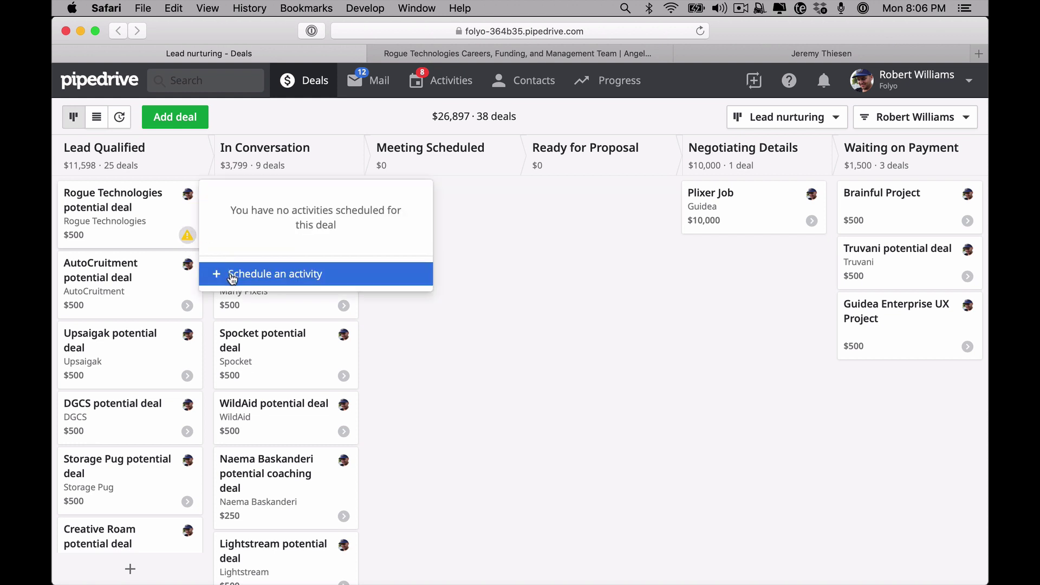
click(417, 294)
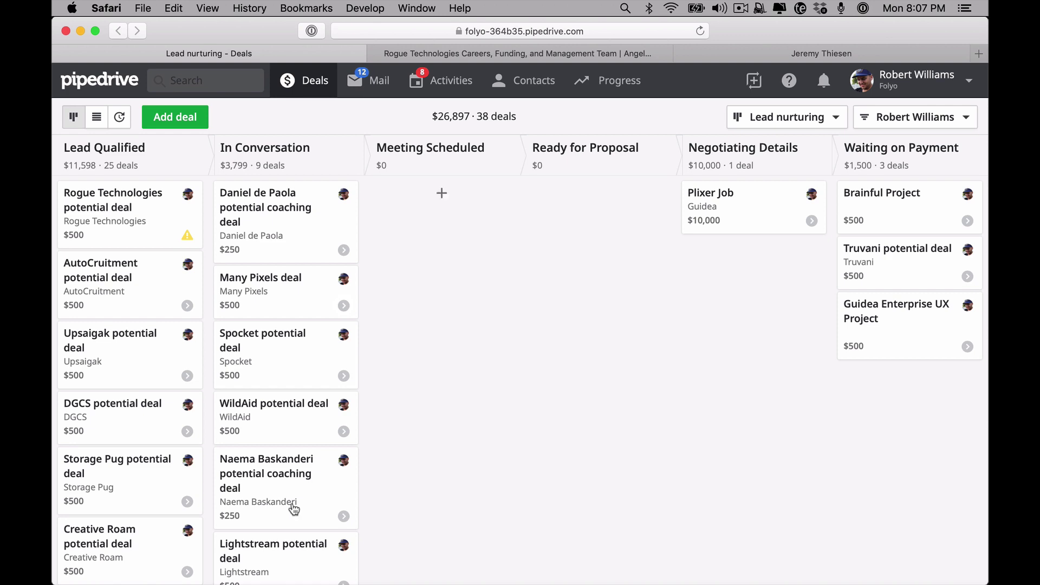
scroll(233, 366, down, 1)
scroll(233, 366, down, 8)
scroll(232, 365, up, 10)
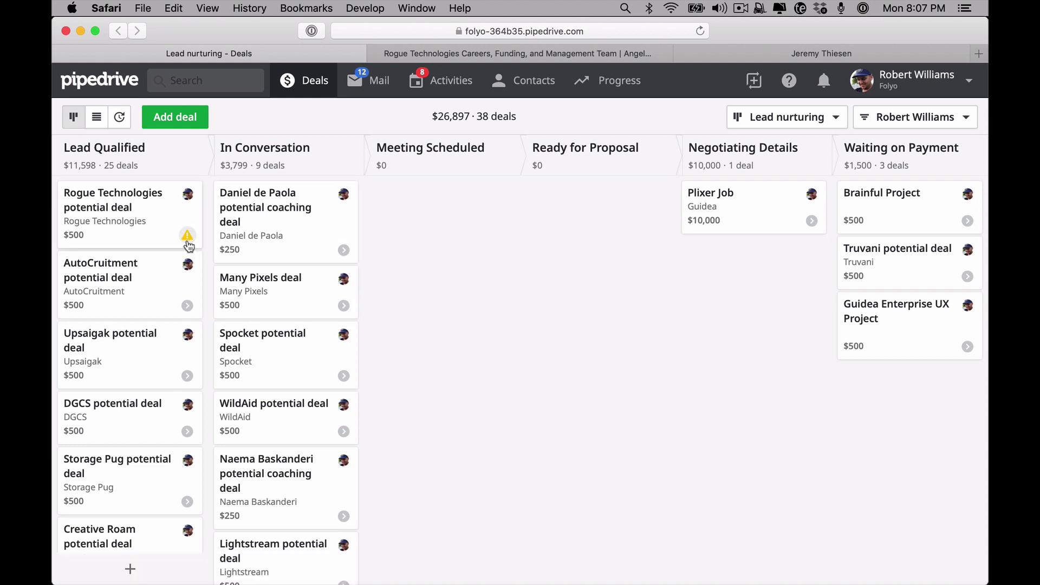
click(187, 239)
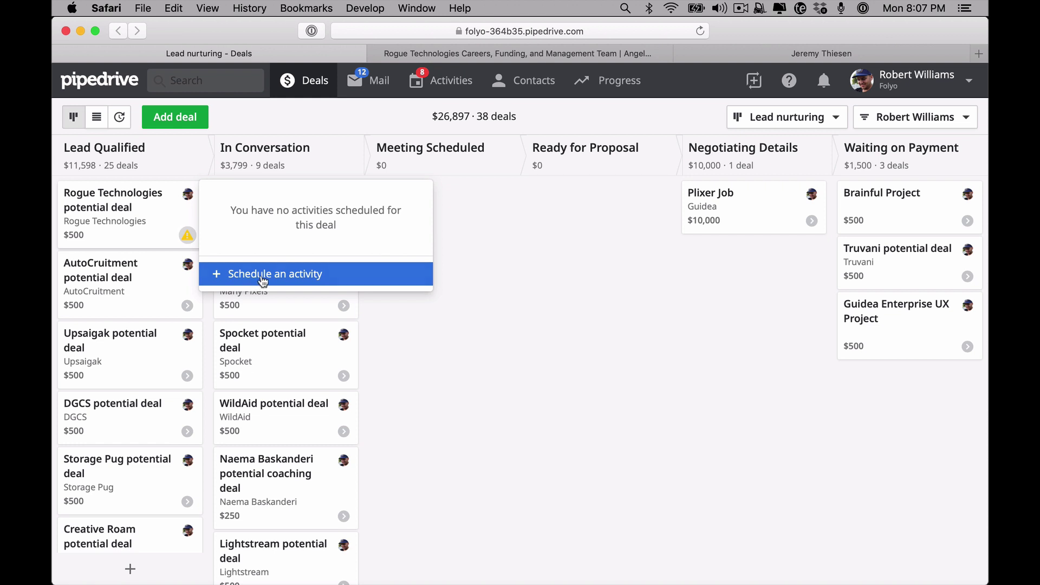
Schedule an Email activity 'Send follow up email' dated 27/05/2019 on the Rogue Technologies deal
click(263, 280)
click(709, 128)
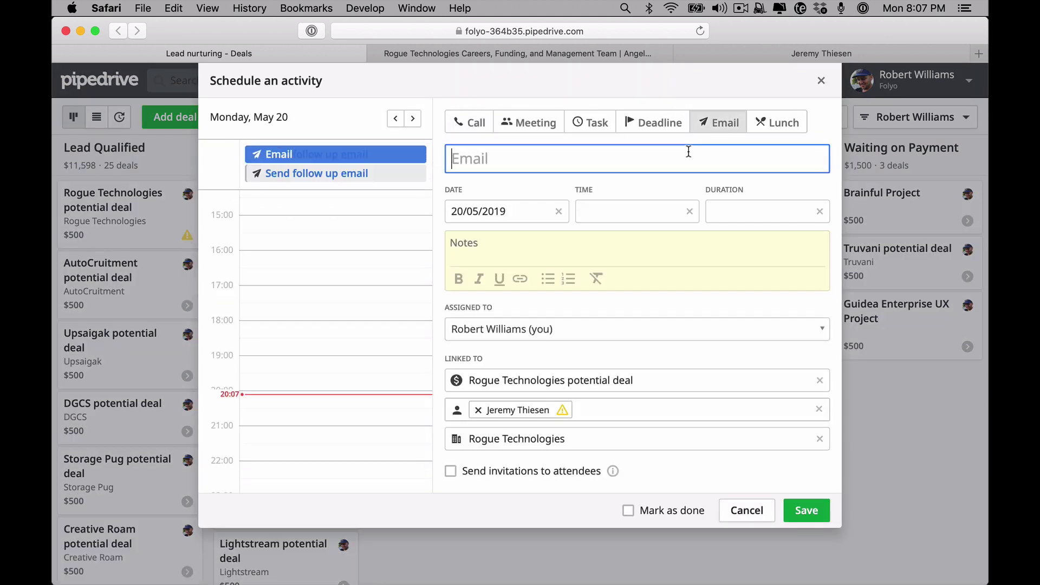
text(Send follow up email)
key(Tab)
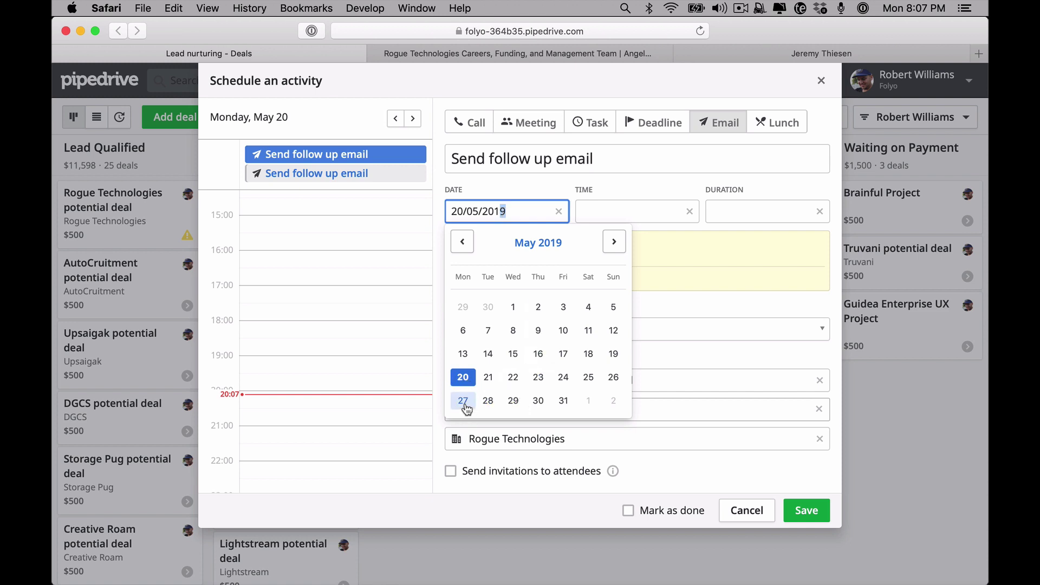
click(465, 402)
click(806, 511)
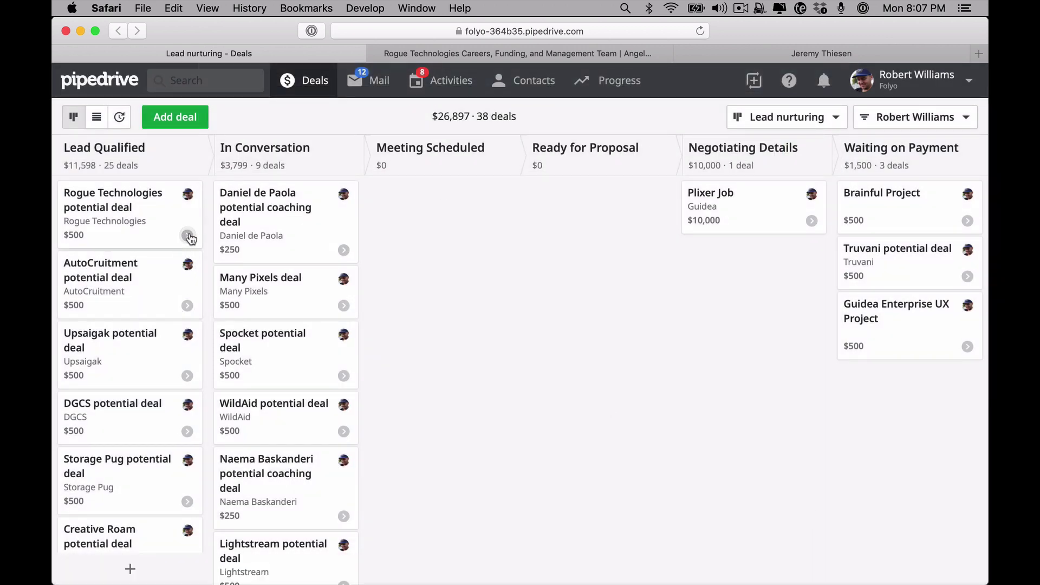
Review the Rogue Technologies deal's planned activities, showing the follow-up email due in 7 days
click(188, 236)
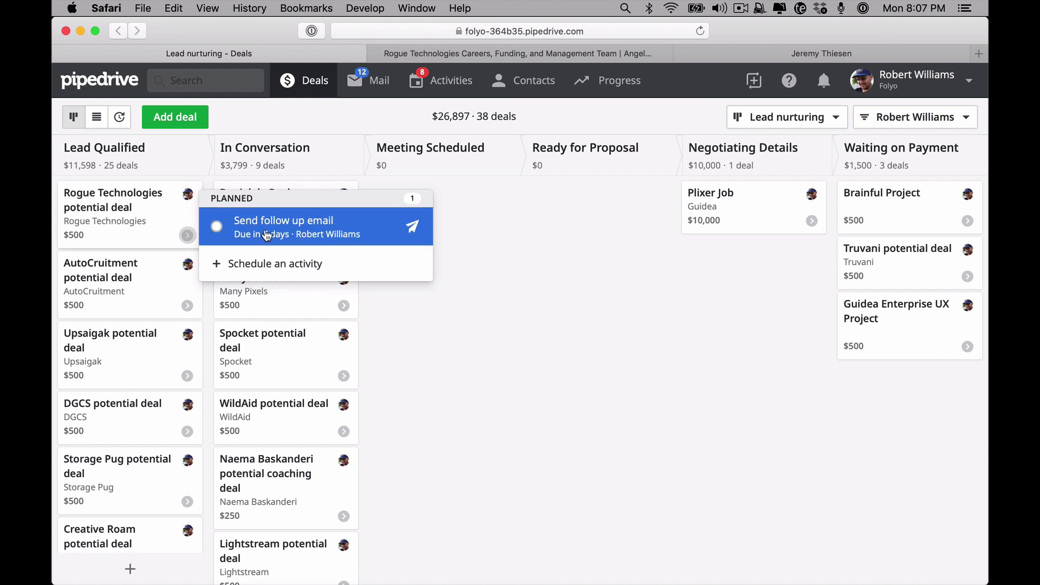
click(504, 434)
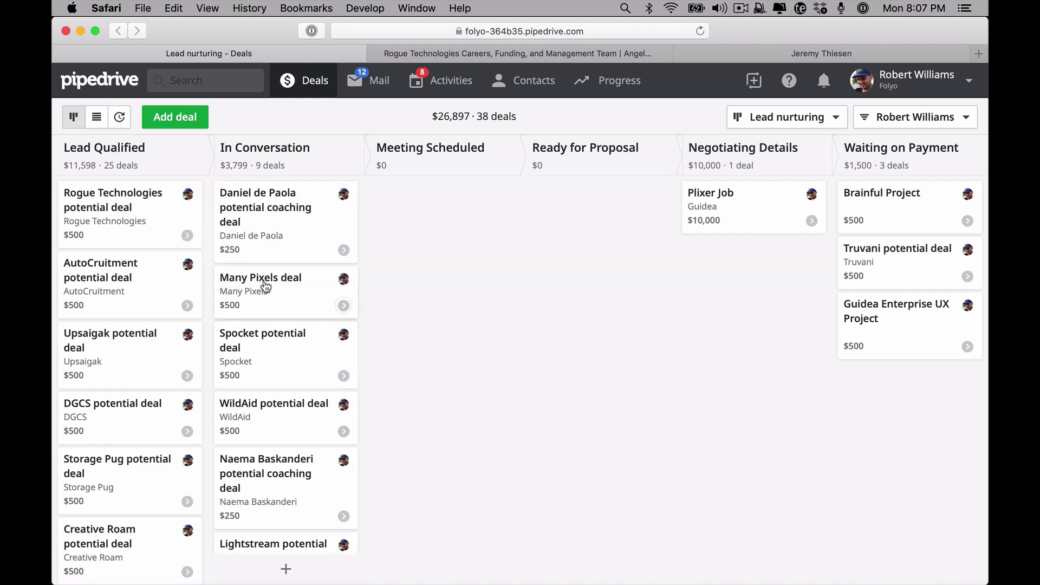
click(188, 238)
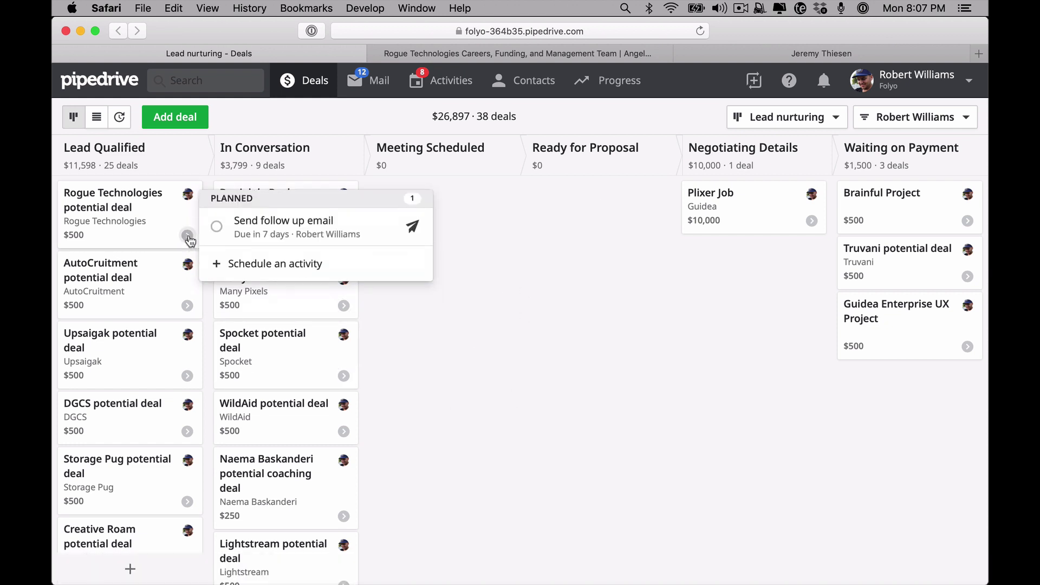
click(492, 300)
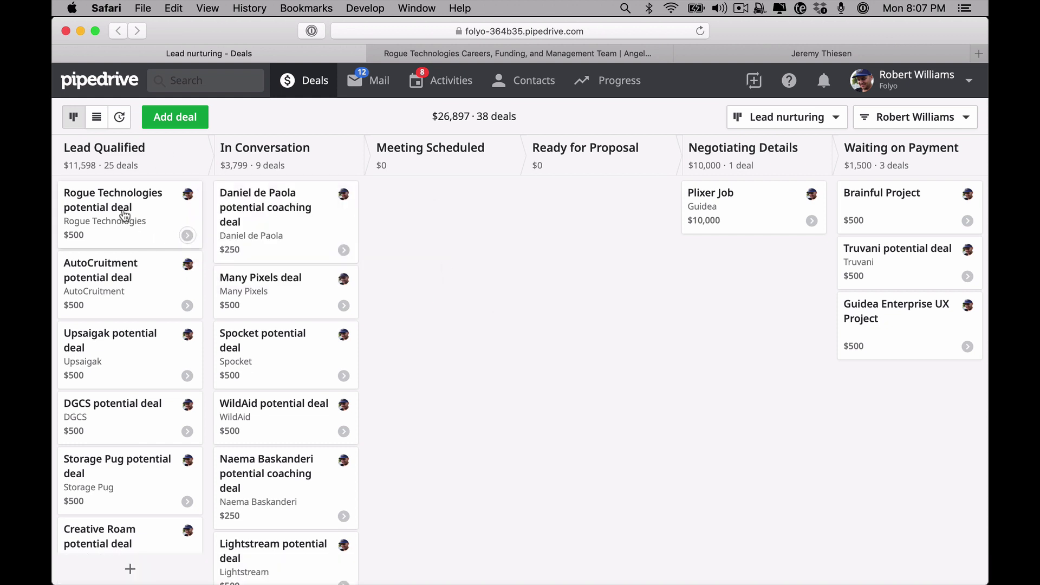
scroll(146, 215, down, 2)
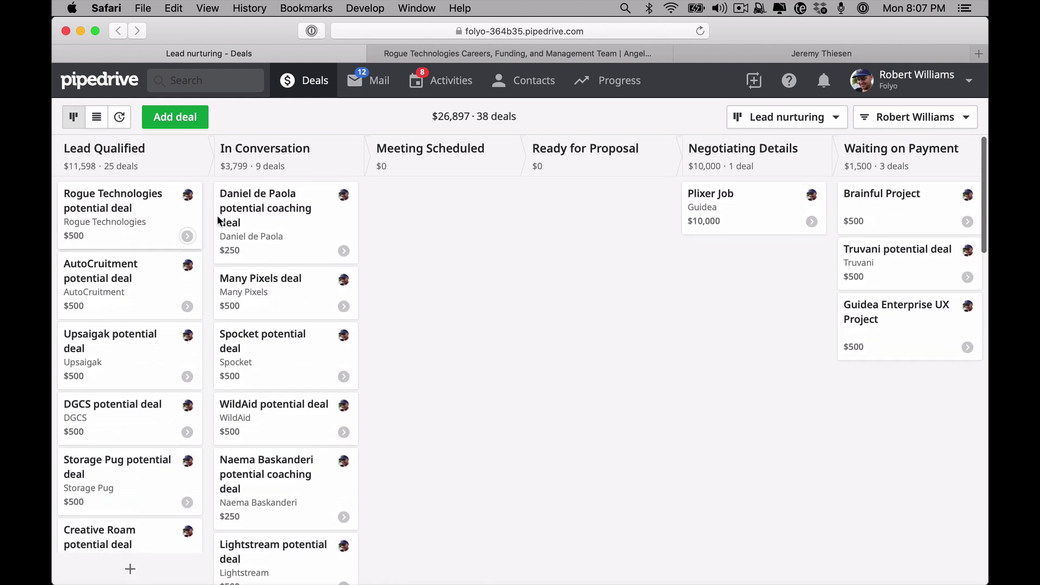
scroll(190, 244, up, 2)
click(187, 235)
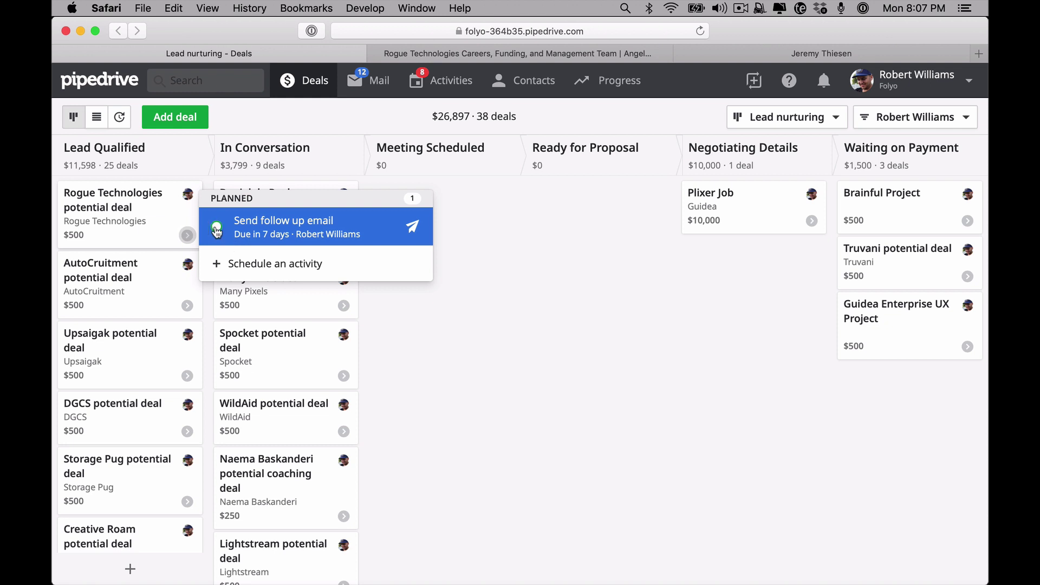
click(483, 314)
Drag the Rogue Technologies deal from Lead Qualified into the In Conversation stage
drag(132, 202, 292, 206)
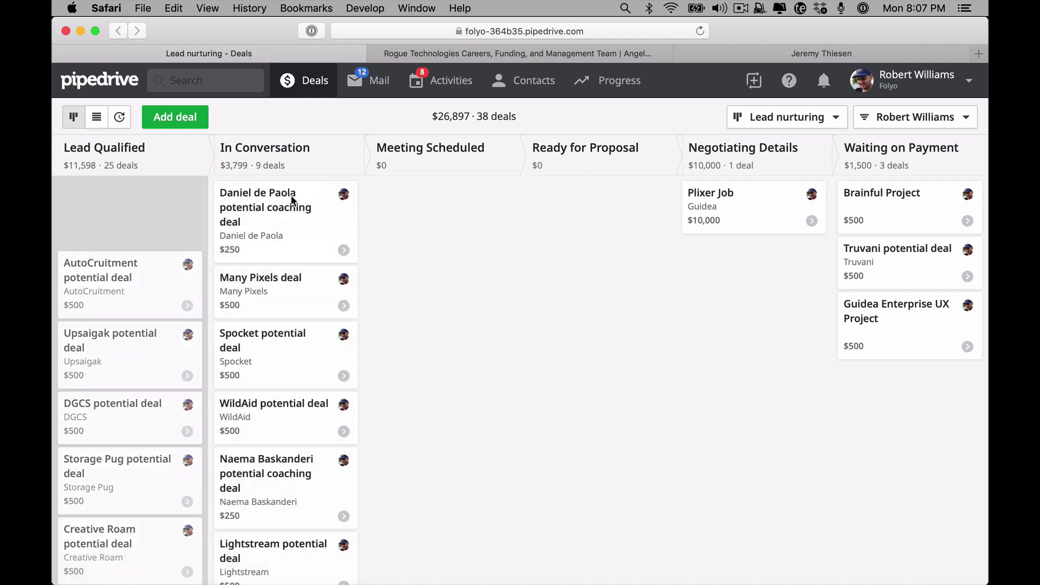
scroll(291, 195, down, 3)
scroll(291, 195, down, 5)
scroll(291, 195, up, 10)
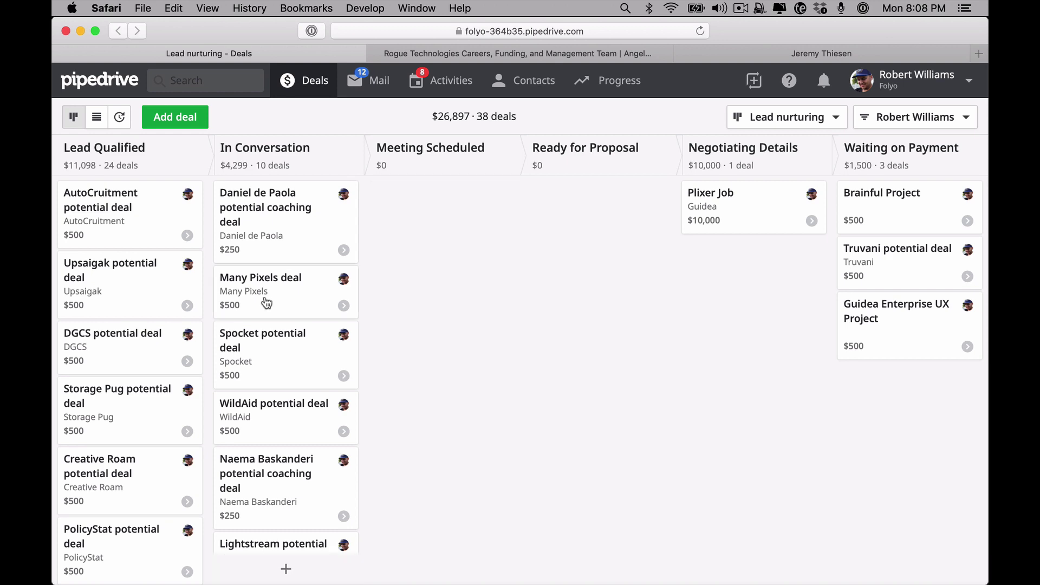
scroll(267, 302, down, 10)
scroll(263, 306, up, 10)
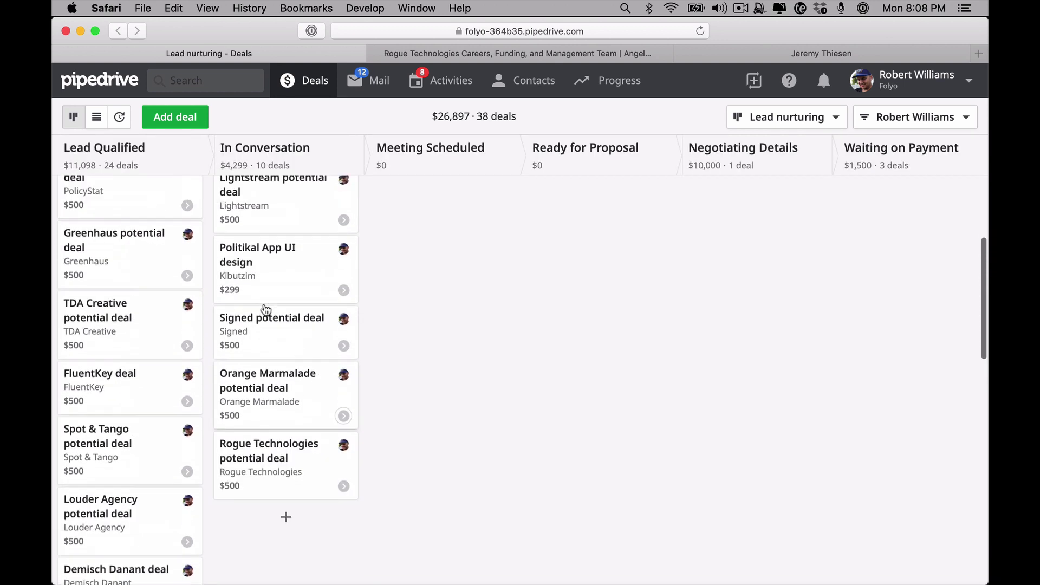
scroll(264, 309, down, 8)
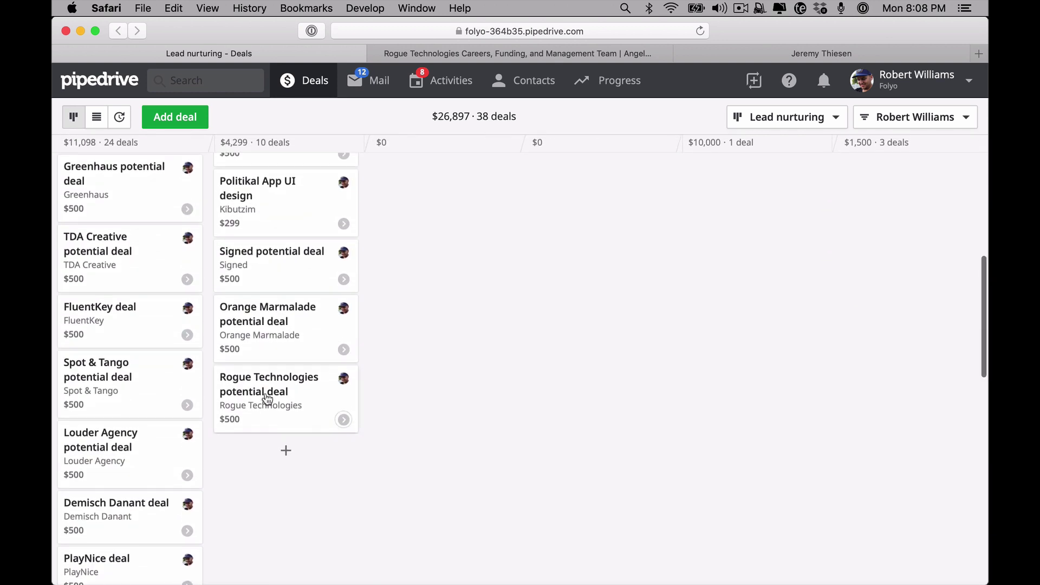
scroll(260, 427, up, 10)
scroll(267, 232, down, 10)
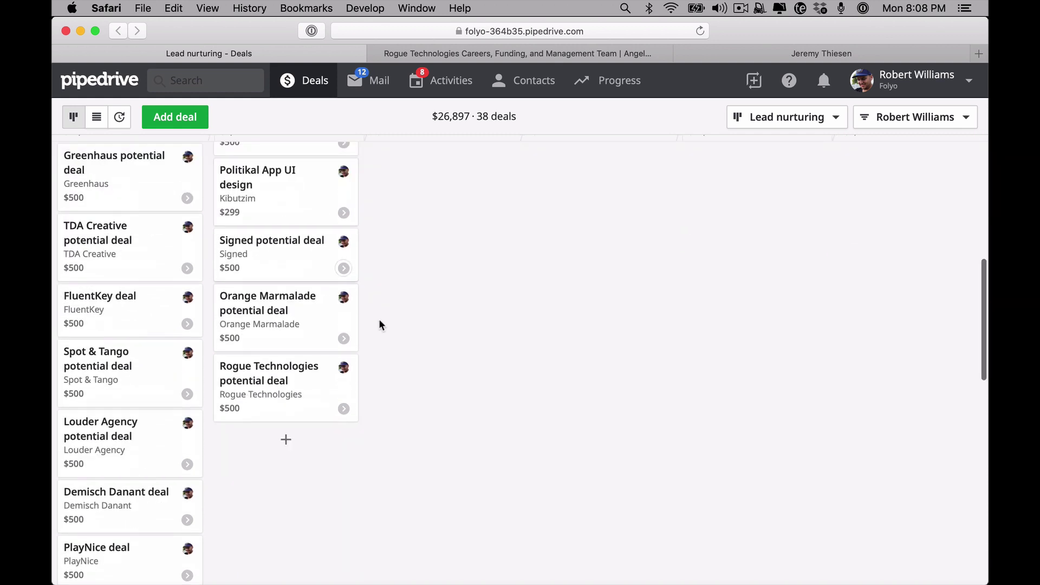
Confirm the moved deal still has its planned follow-up email activity
click(343, 408)
scroll(408, 379, up, 5)
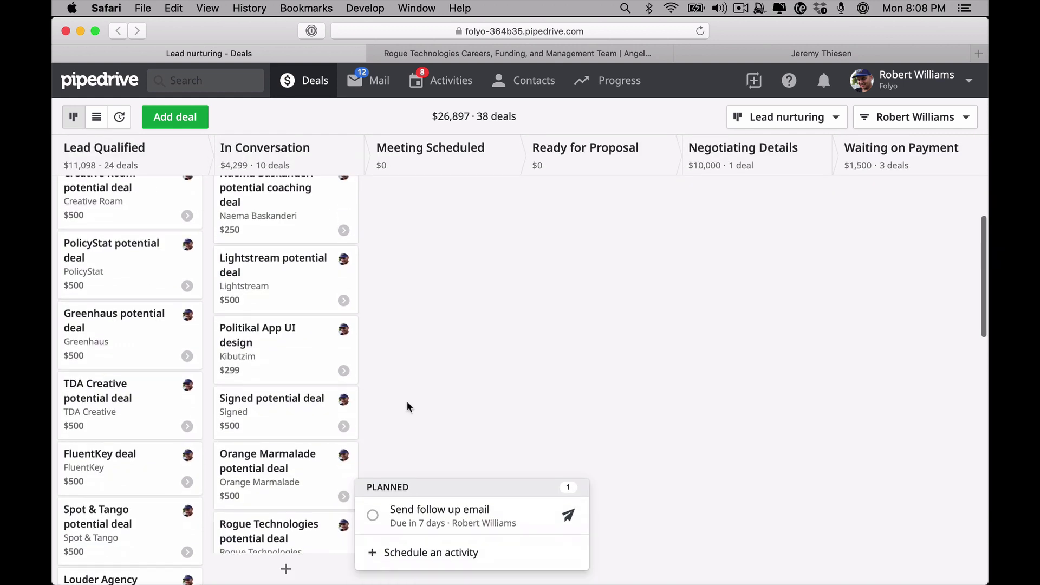
scroll(409, 407, down, 3)
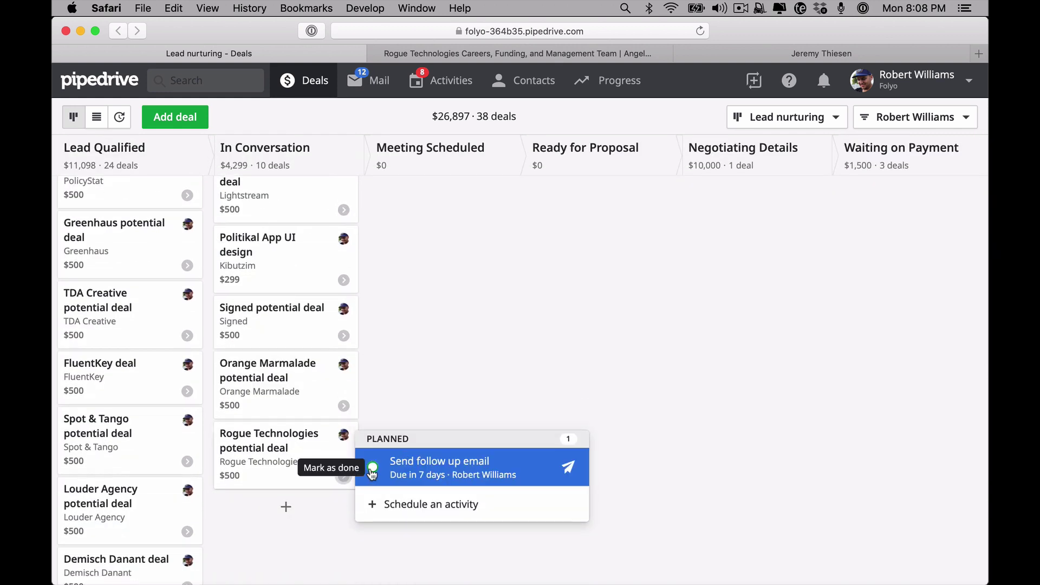
click(418, 400)
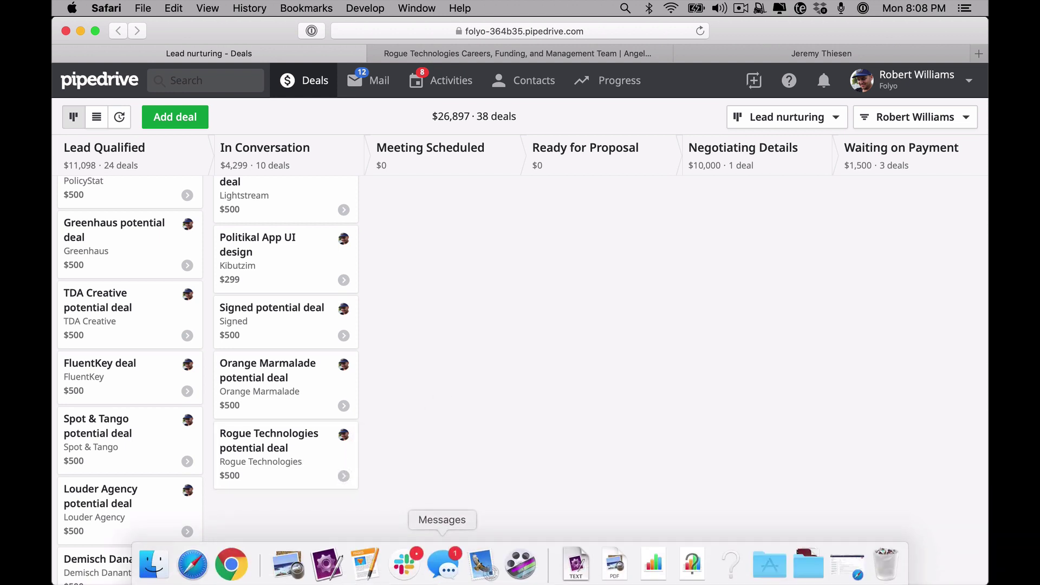
click(343, 482)
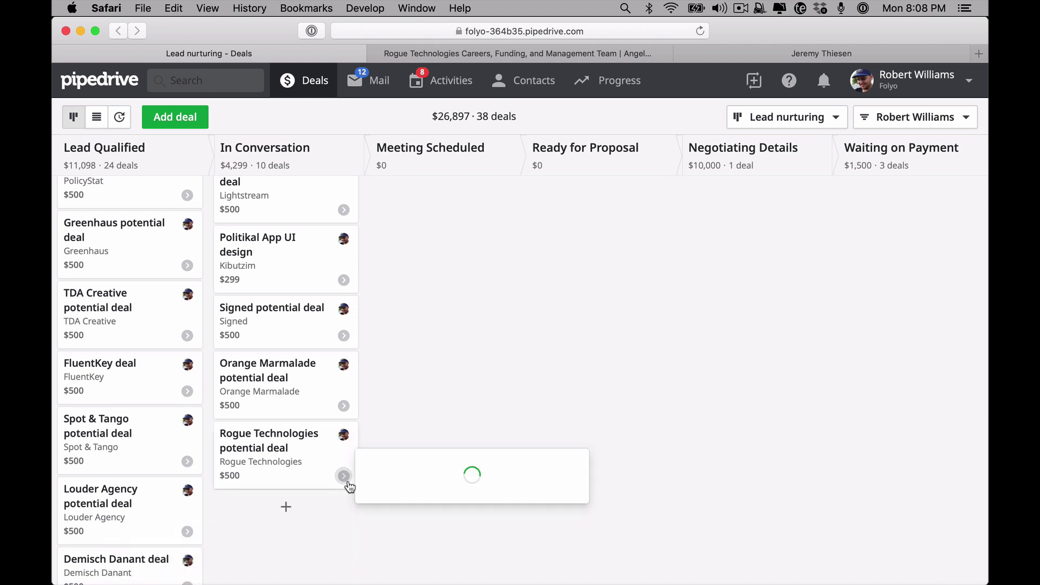
Mark the Rogue Technologies activity done, and cancel scheduling a next Email or Task activity
click(374, 467)
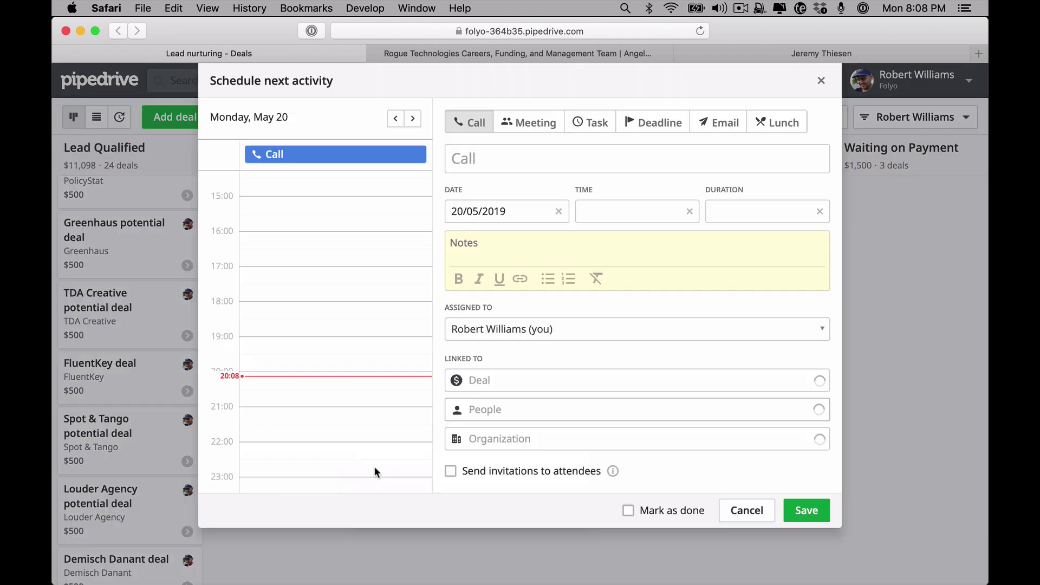
click(723, 130)
click(590, 123)
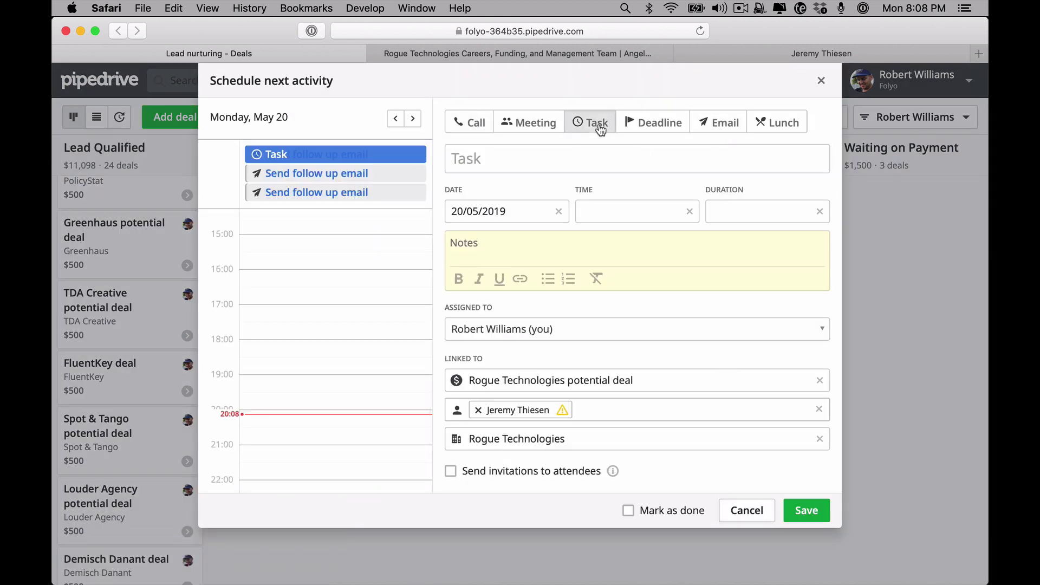
click(539, 146)
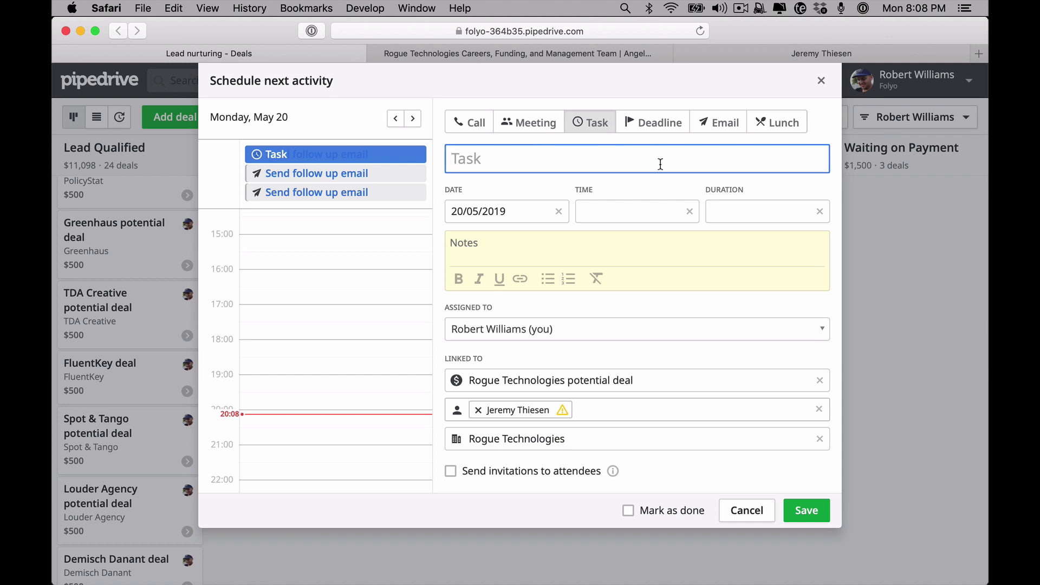
click(757, 520)
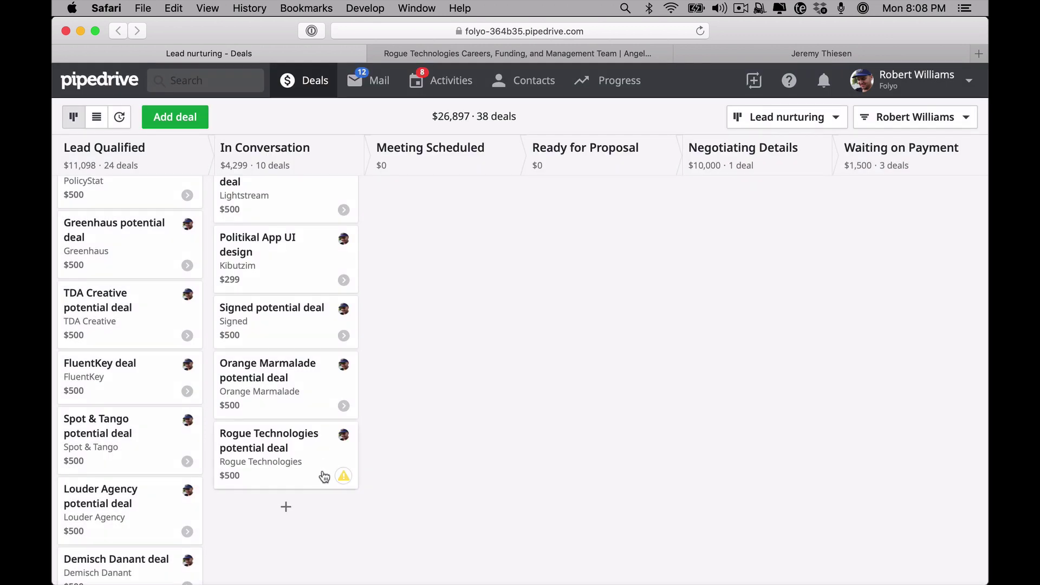
Move the Rogue Technologies deal through Meeting Scheduled, checking its activities, into Ready for Proposal
drag(319, 462, 481, 210)
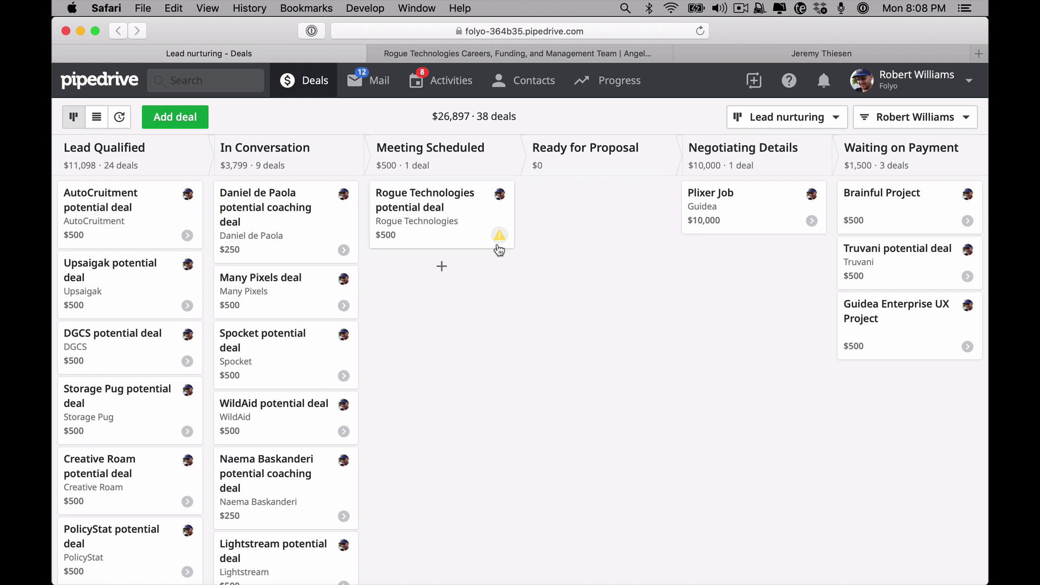
click(498, 236)
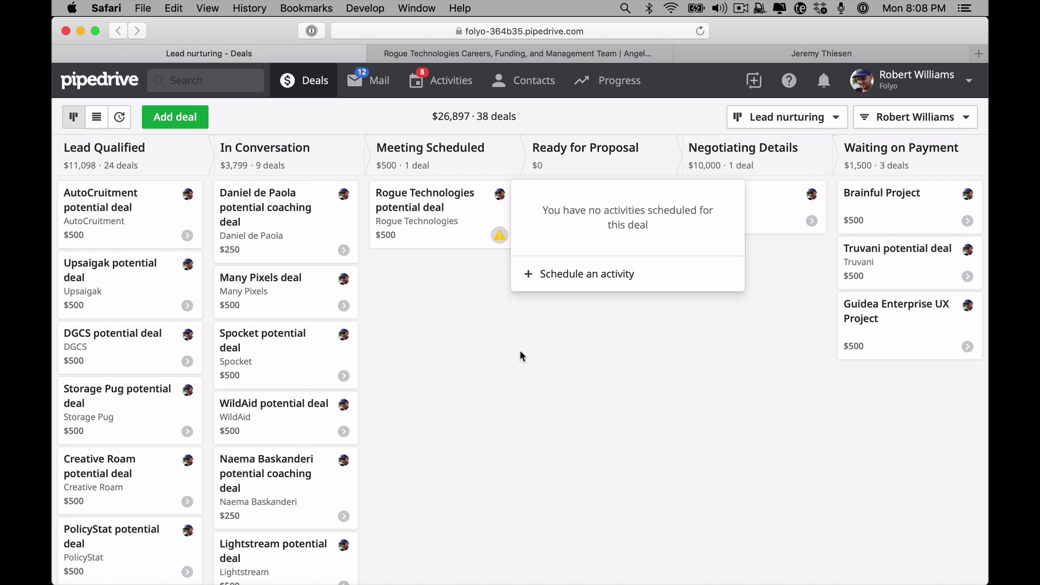
click(546, 385)
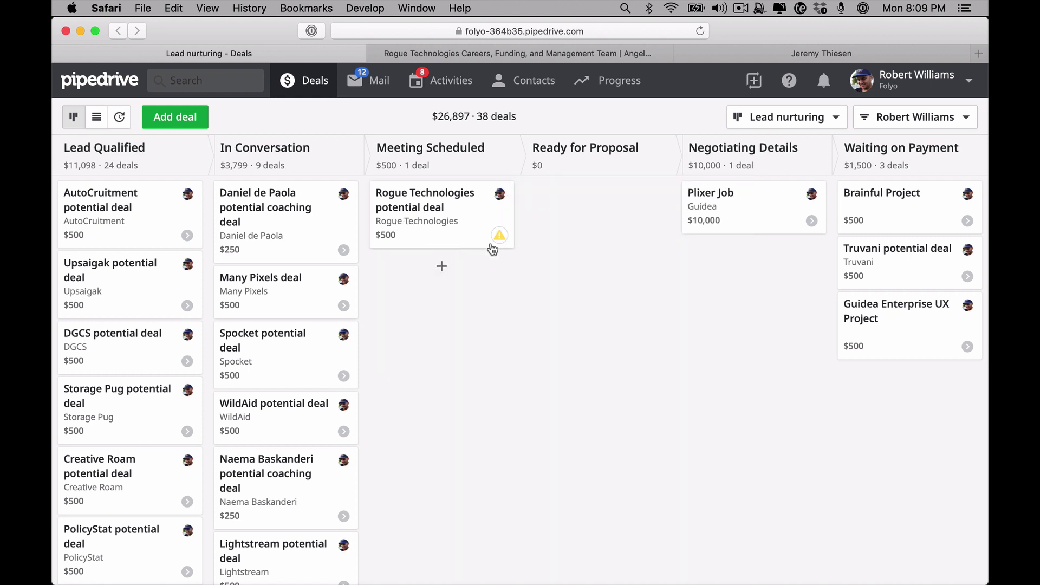
drag(428, 221, 594, 210)
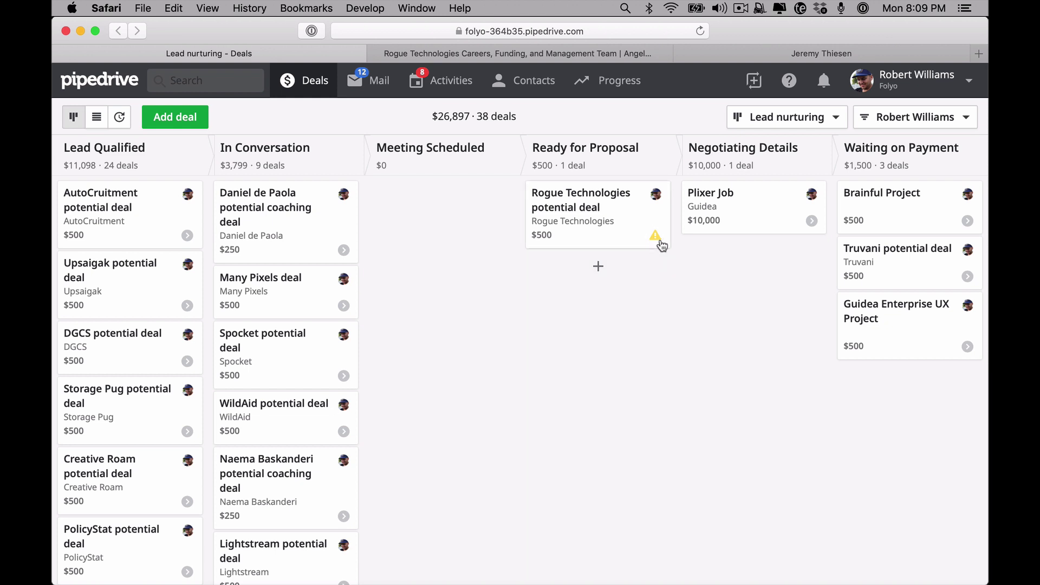
Start a new email activity for the deal with subject 'Send a proposal'
click(656, 241)
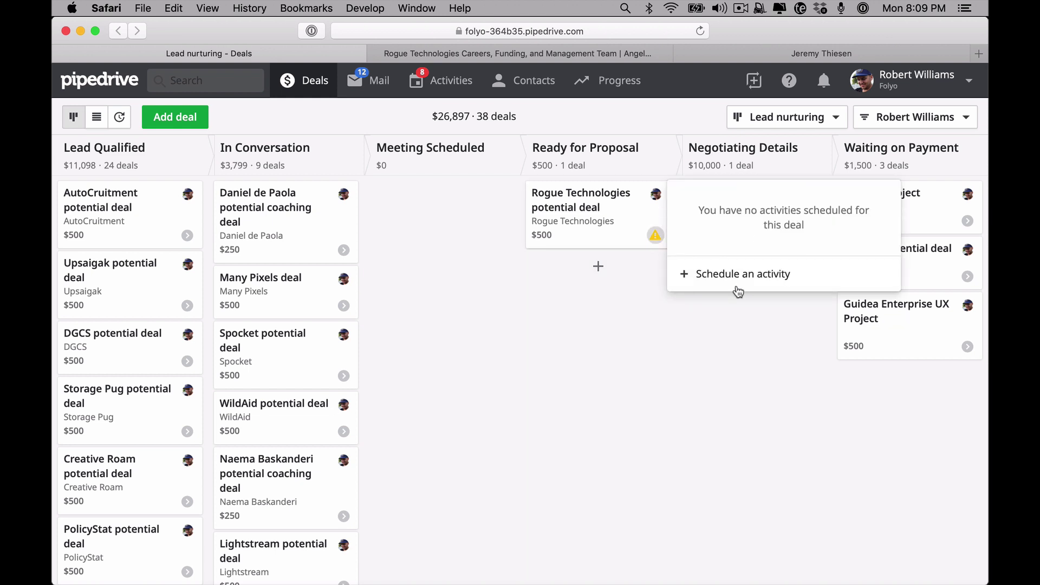
click(739, 274)
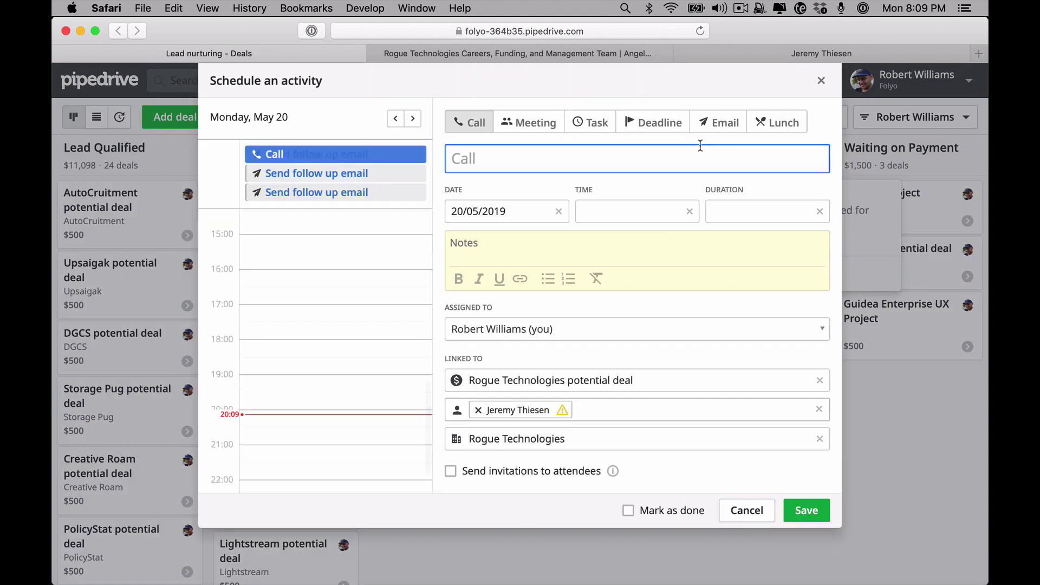
click(708, 121)
click(676, 156)
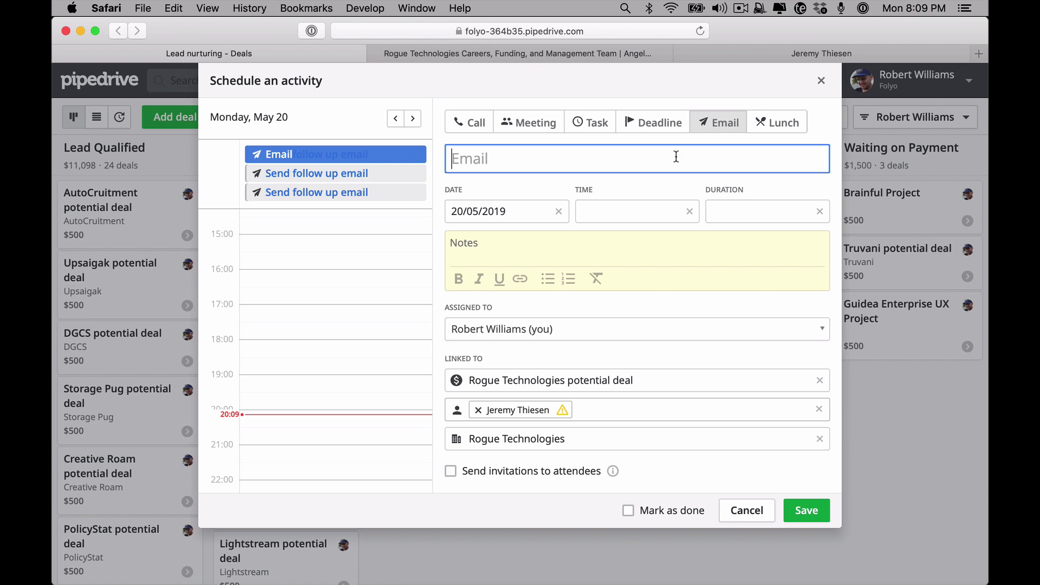
text(SEn)
key(BackSpace)
key(BackSpace)
text(end a proposal)
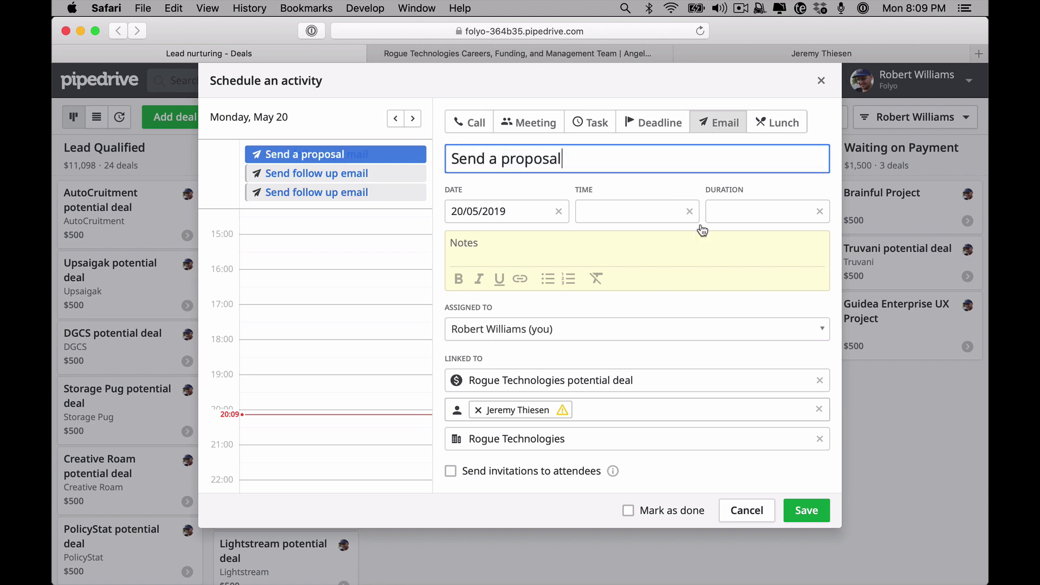
key(BackSpace)
Set the email's due date to 22 May 2019, save it, and highlight the 38-deal pipeline total
click(487, 211)
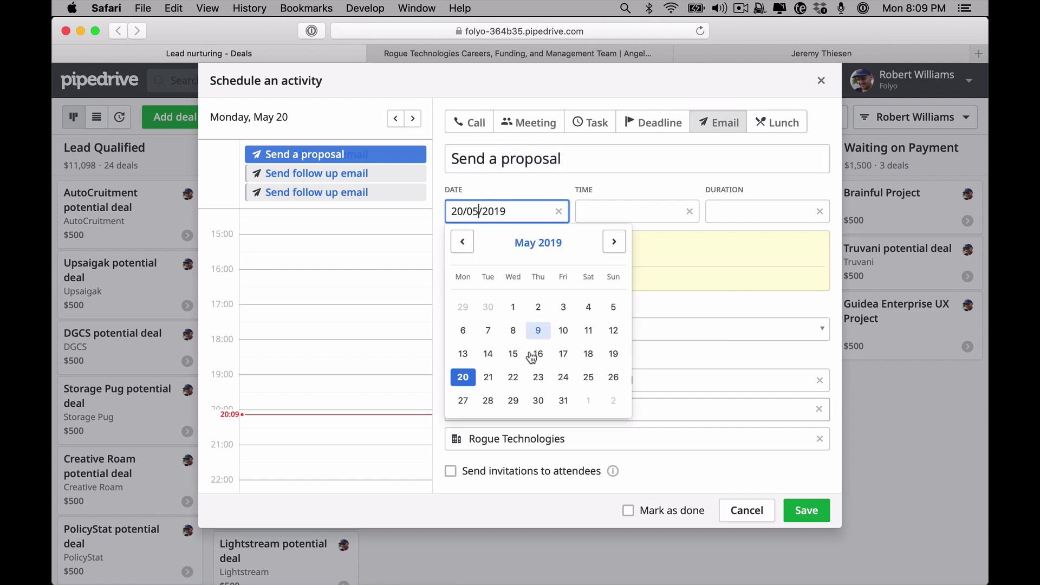
click(511, 379)
click(807, 511)
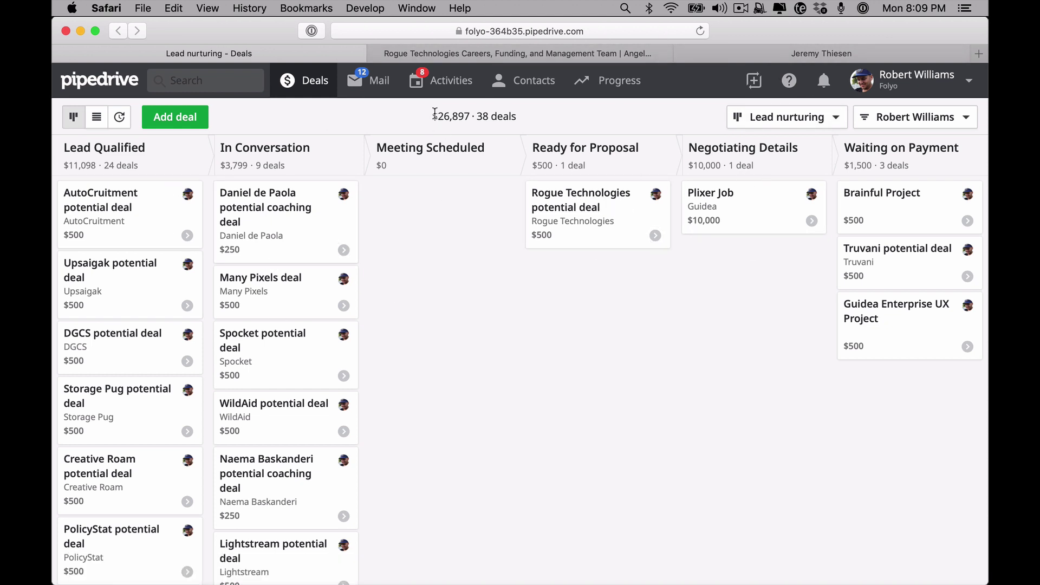
drag(434, 114, 513, 110)
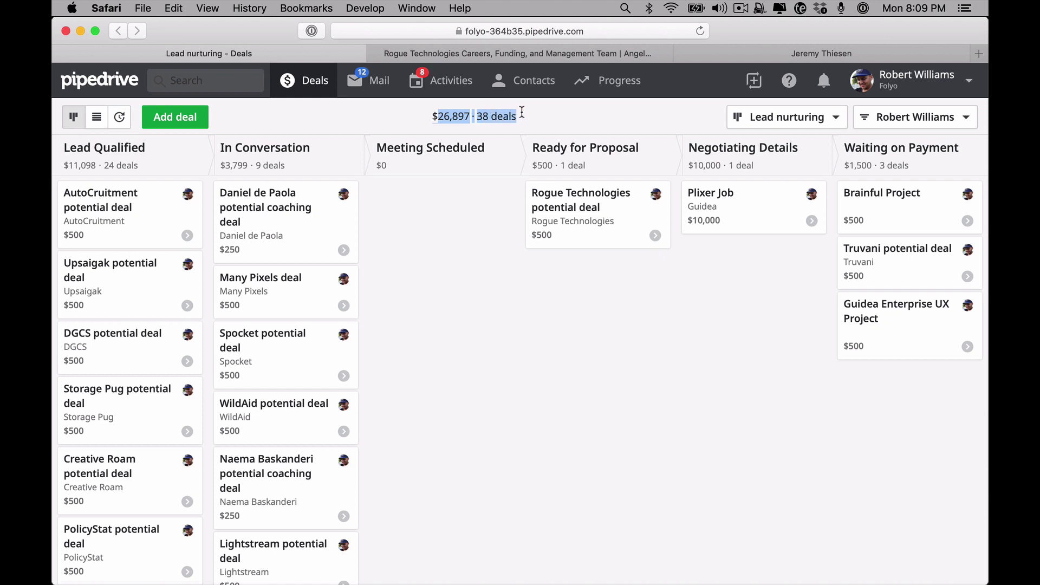
triple_click(517, 116)
double_click(475, 116)
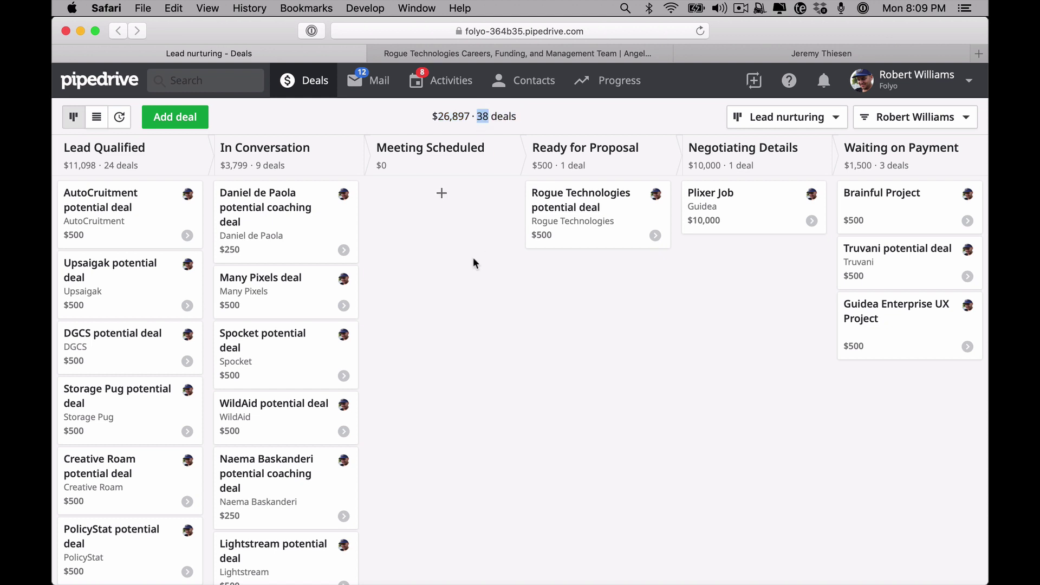
mouse_move(443, 581)
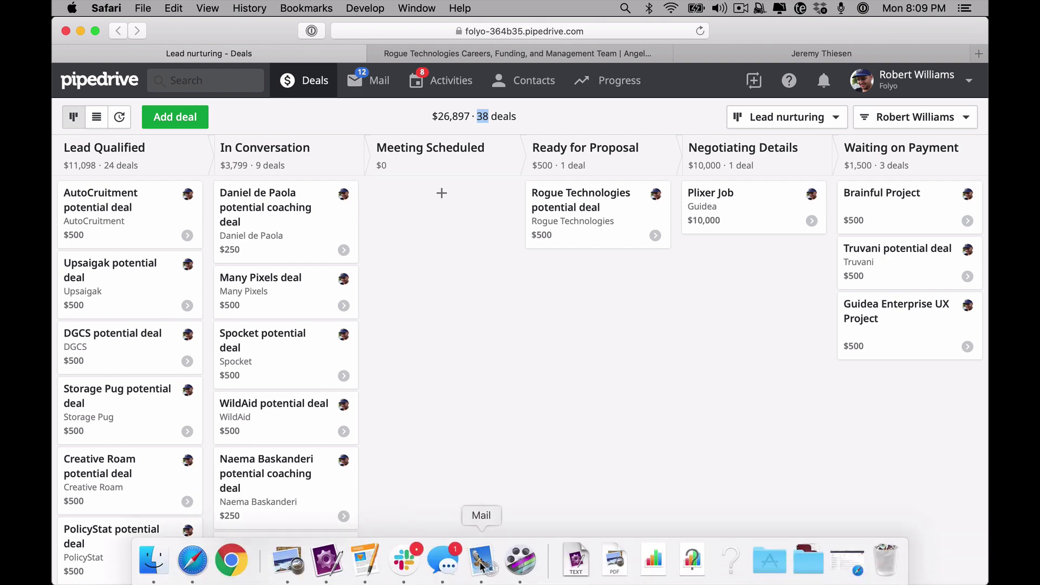
click(481, 564)
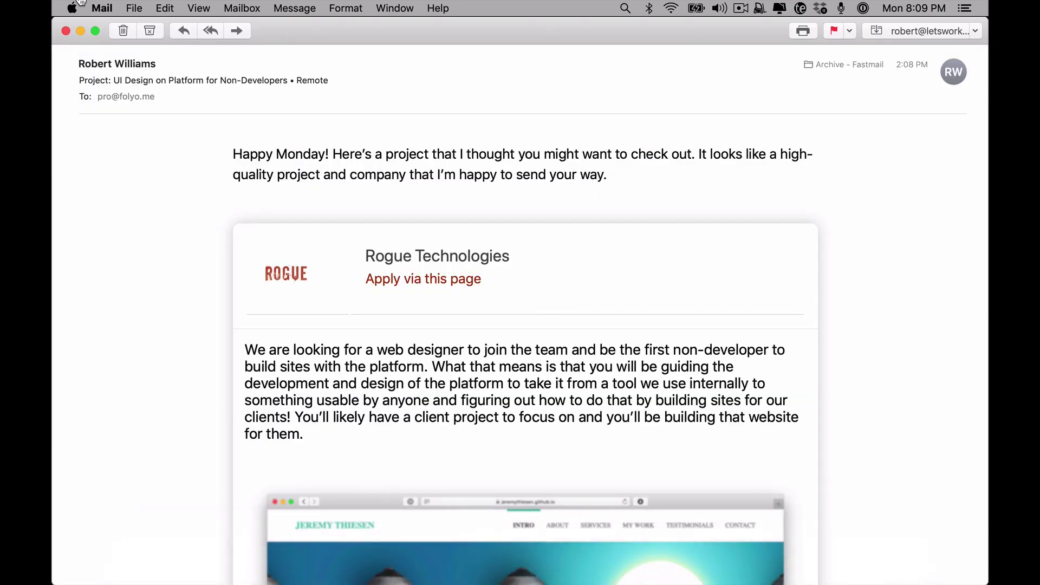
click(65, 32)
scroll(253, 233, up, 5)
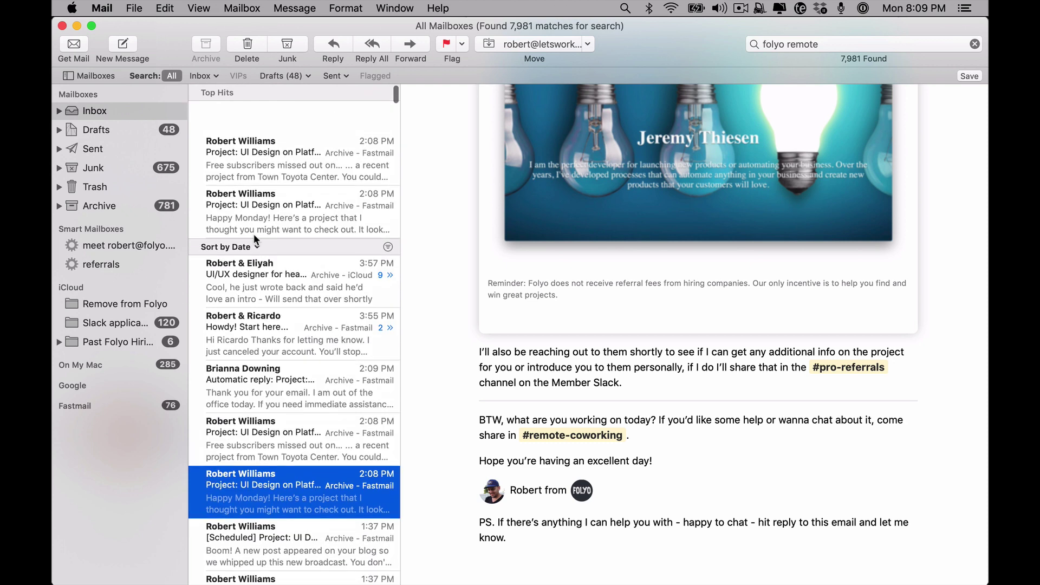
mouse_move(326, 569)
click(190, 573)
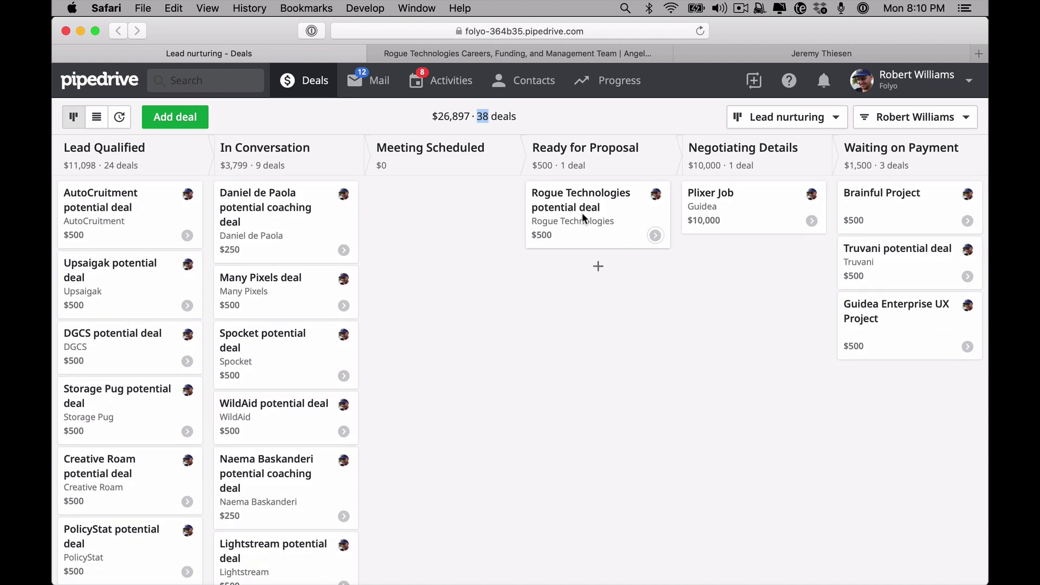
Move the Rogue Technologies deal via Negotiating Details and Waiting on Payment back to Lead Qualified
drag(582, 212, 749, 278)
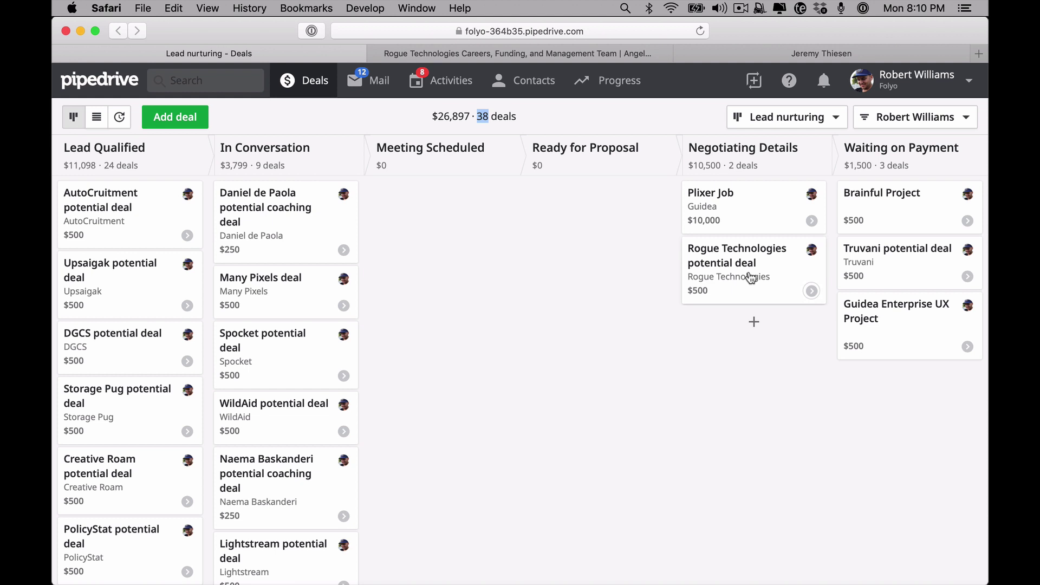
drag(751, 278, 918, 236)
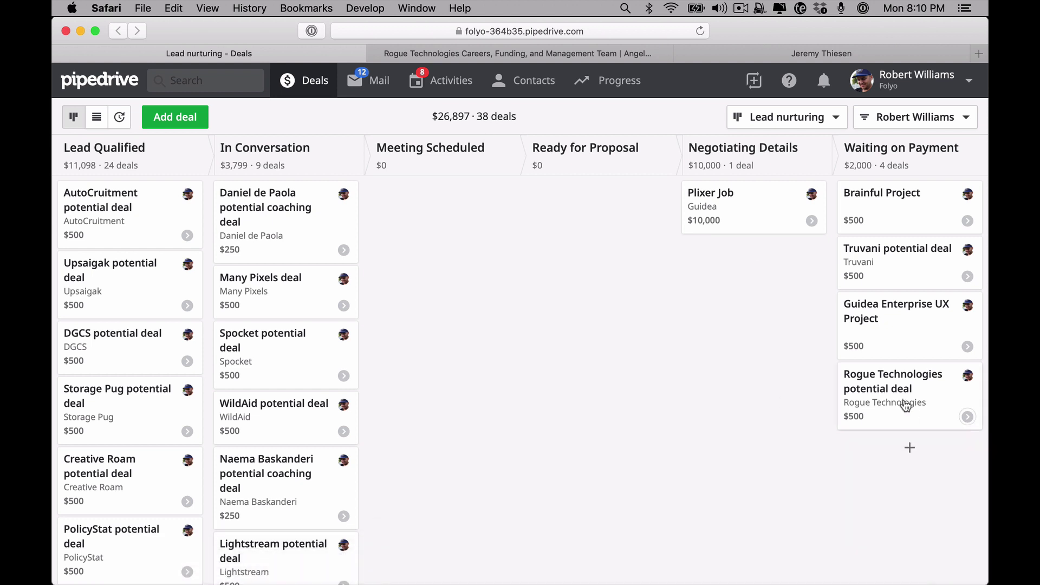
drag(906, 407, 126, 184)
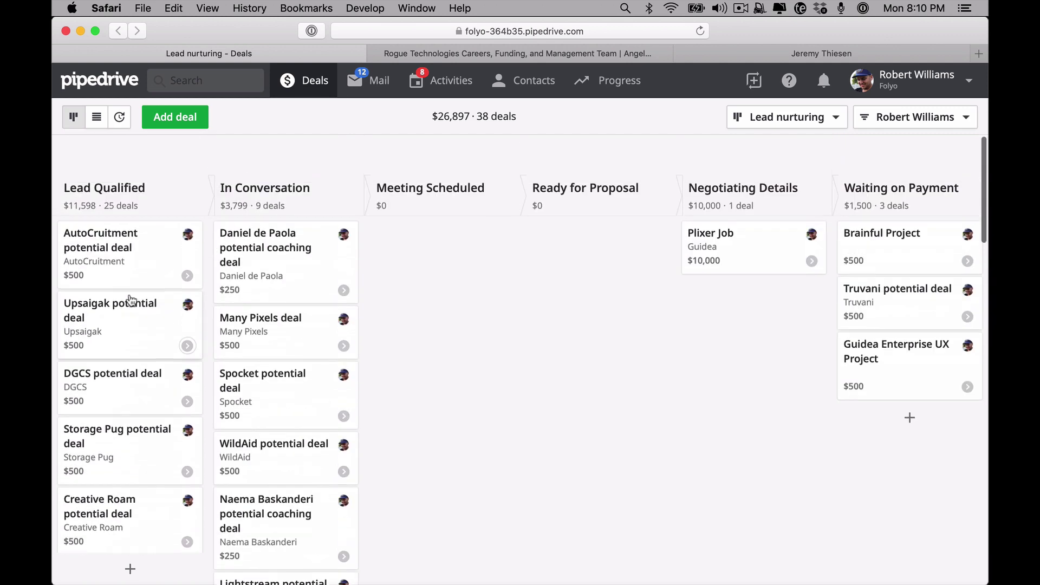
Edit the deal's Send a proposal activity, renaming it 'Send follow up email'
scroll(158, 338, down, 10)
scroll(160, 337, up, 10)
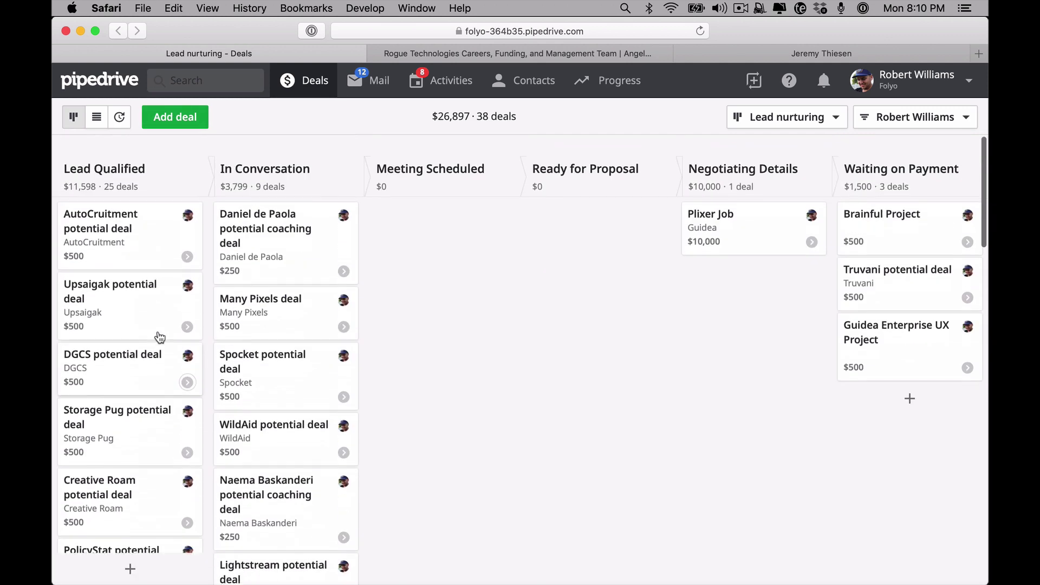
scroll(161, 379, down, 15)
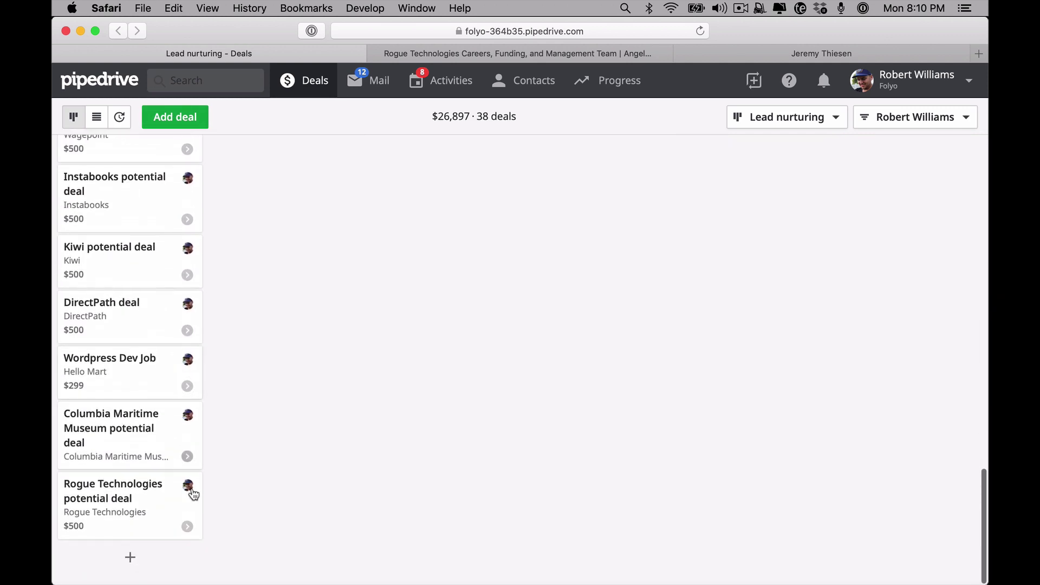
click(188, 531)
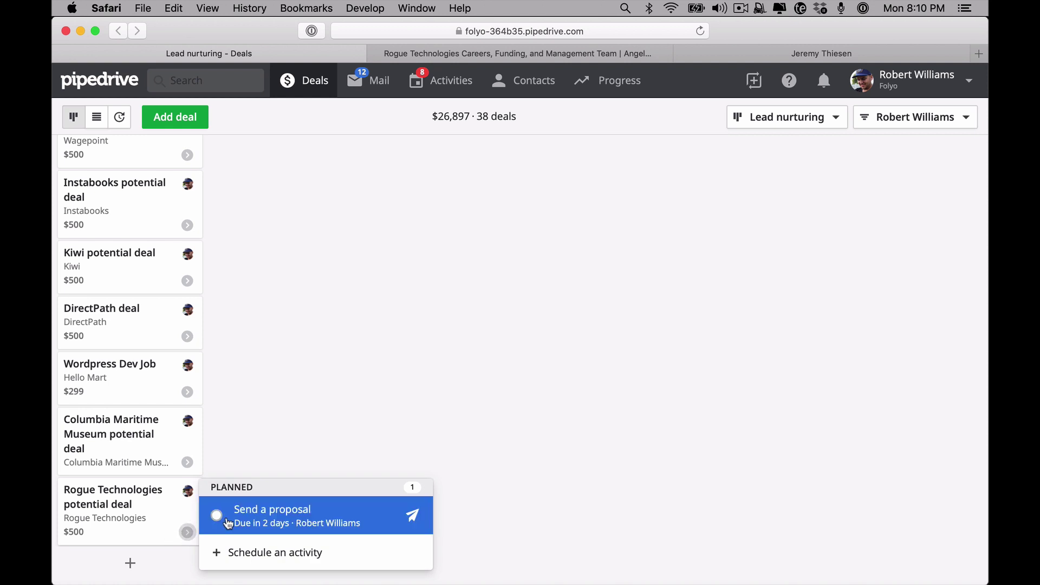
click(271, 520)
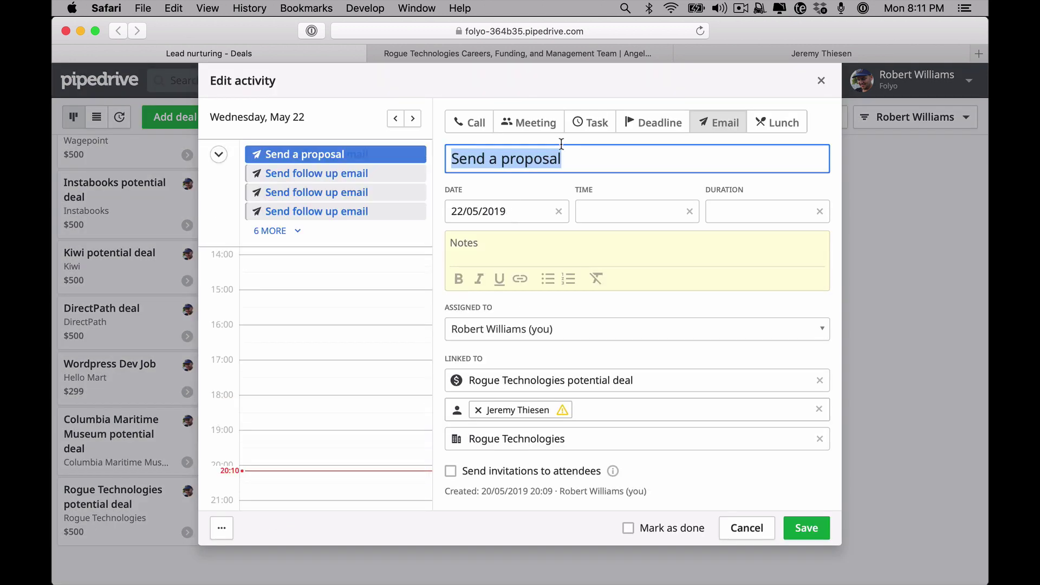
text(Send follow up email)
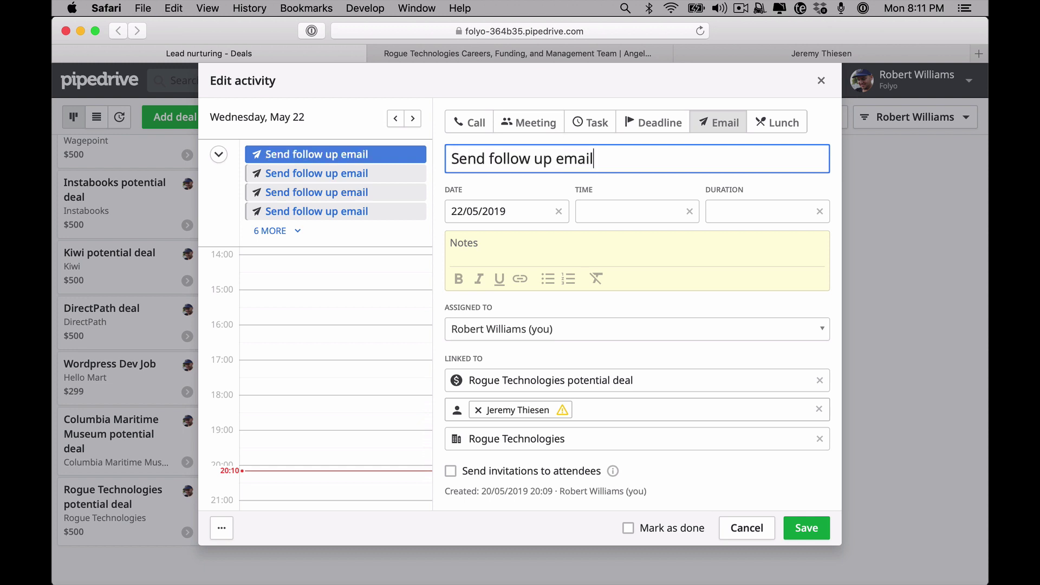
Change the activity's due date to 24 June 2019 and close the editor
click(484, 206)
click(613, 242)
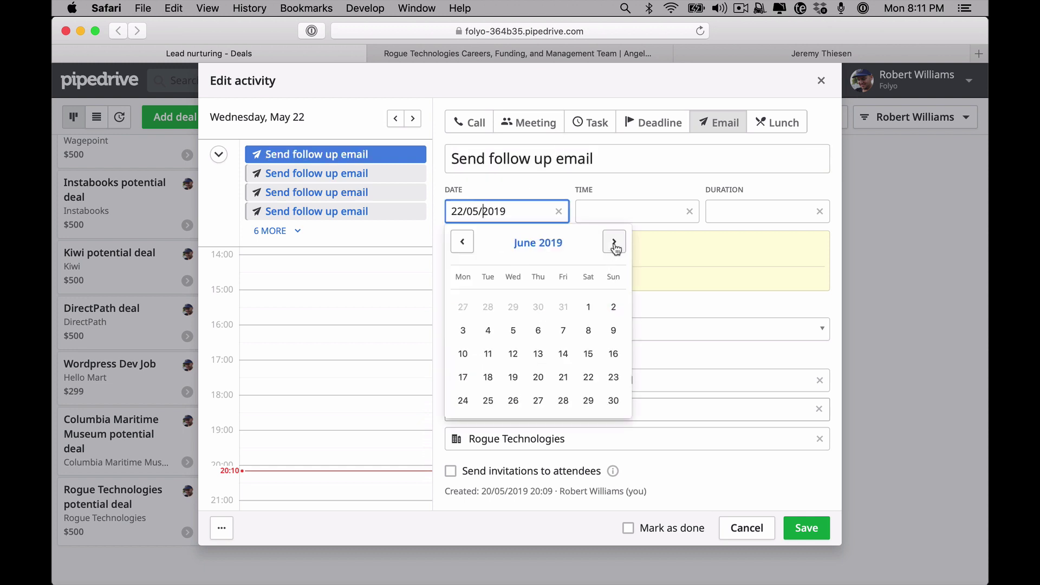
click(464, 400)
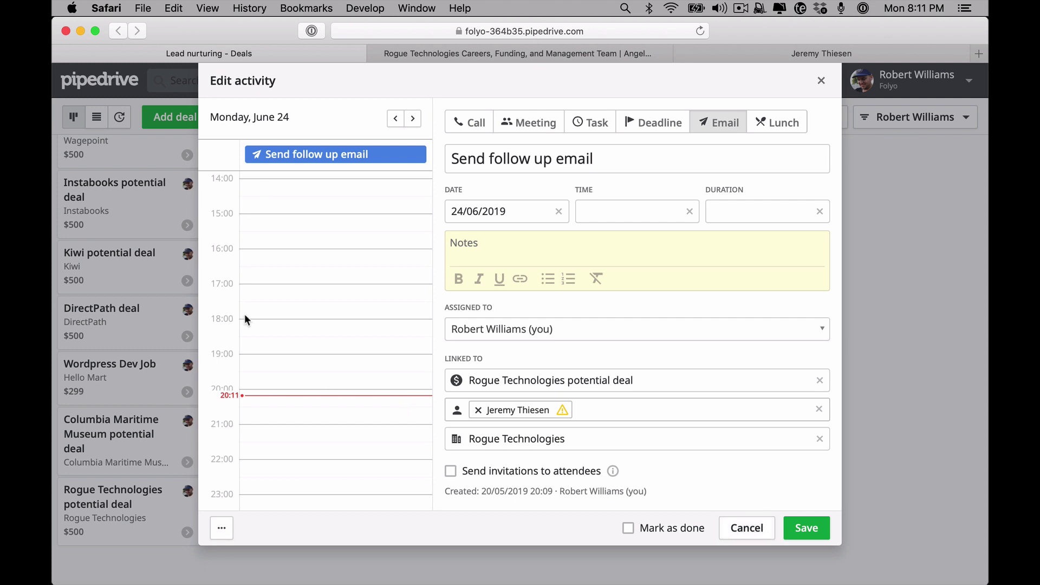
click(822, 82)
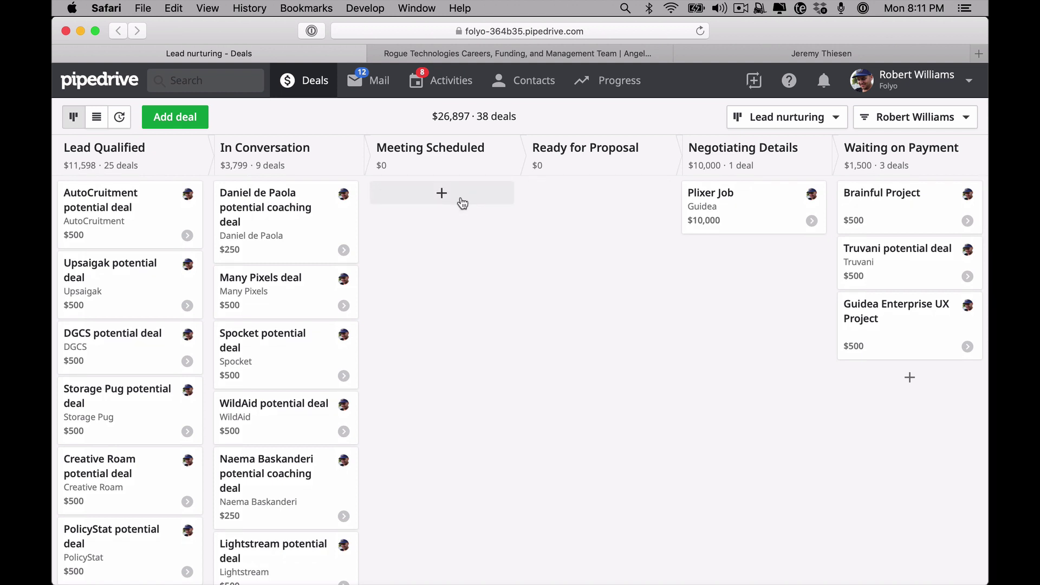
scroll(327, 325, down, 15)
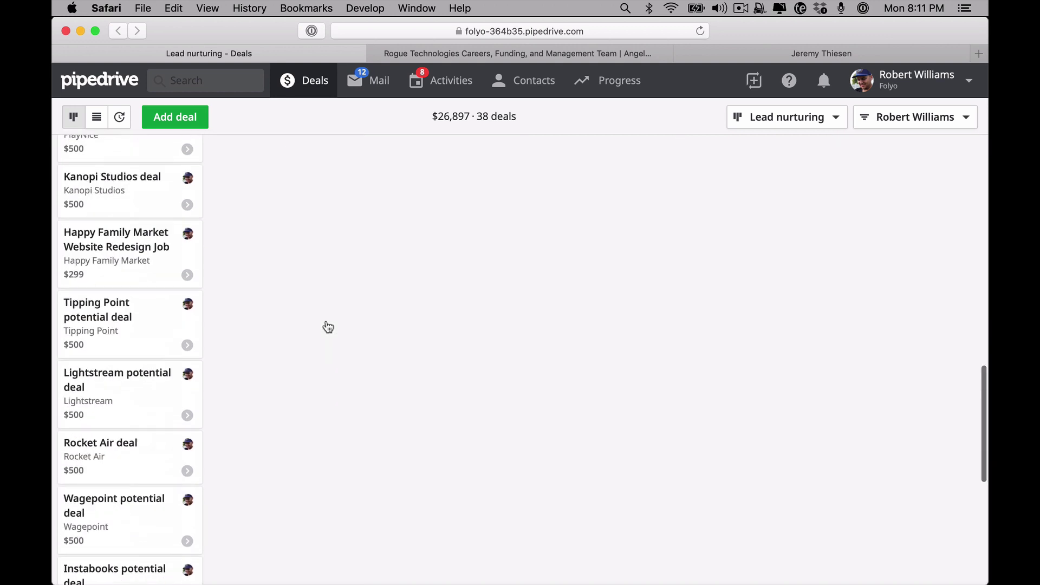
scroll(327, 325, down, 3)
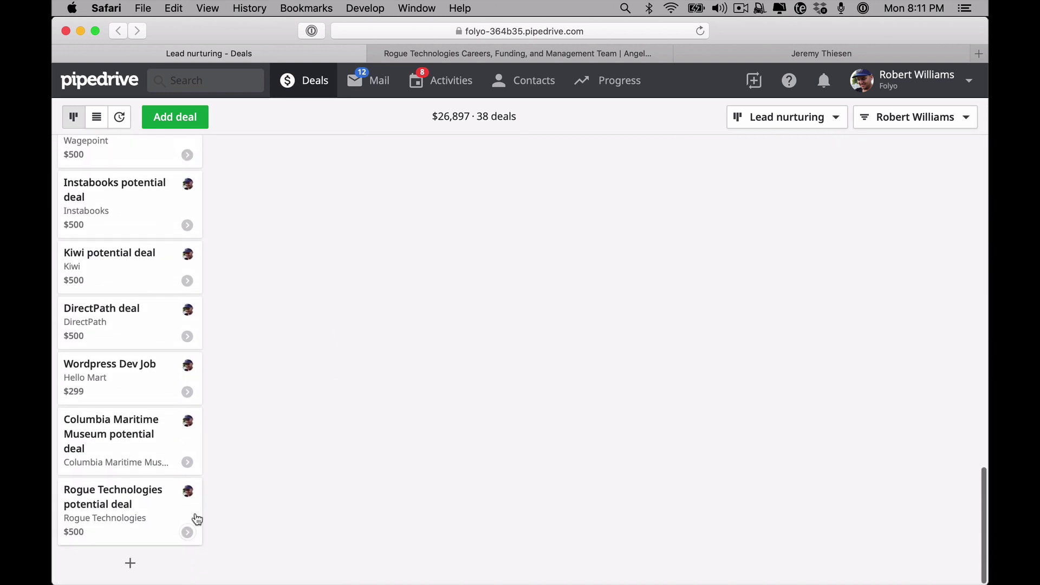
scroll(302, 436, up, 10)
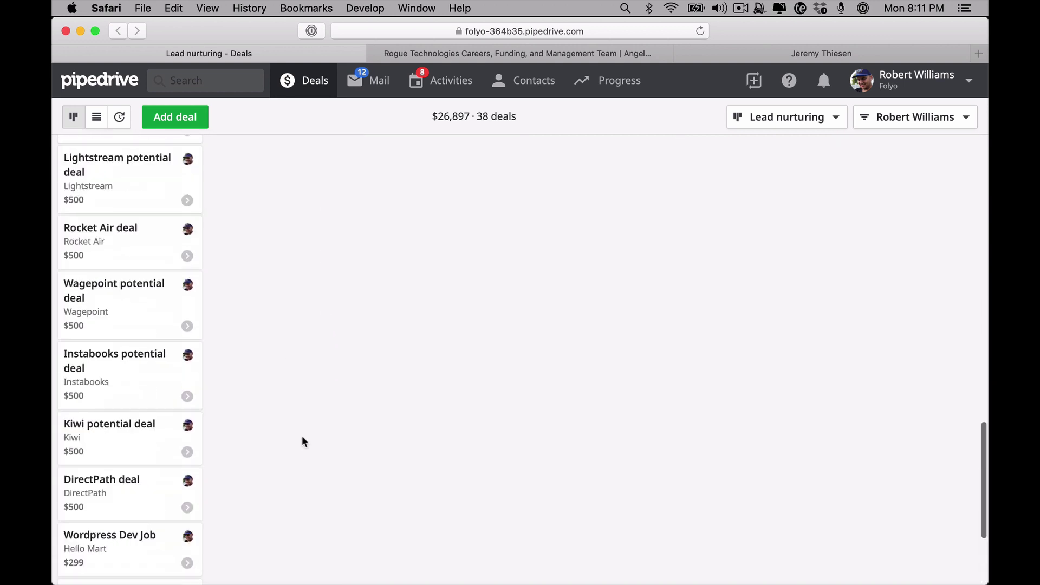
scroll(302, 437, down, 10)
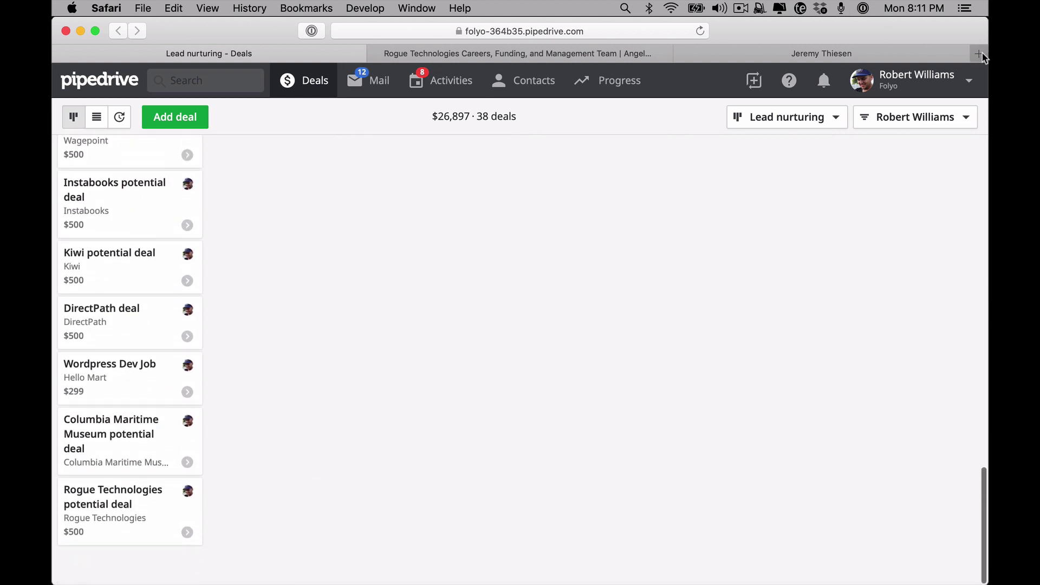
Load themagicemail.com in a new tab, view its follow-up text, then return to Lead nurturing - Deals
click(979, 54)
text(themagicemail.com)
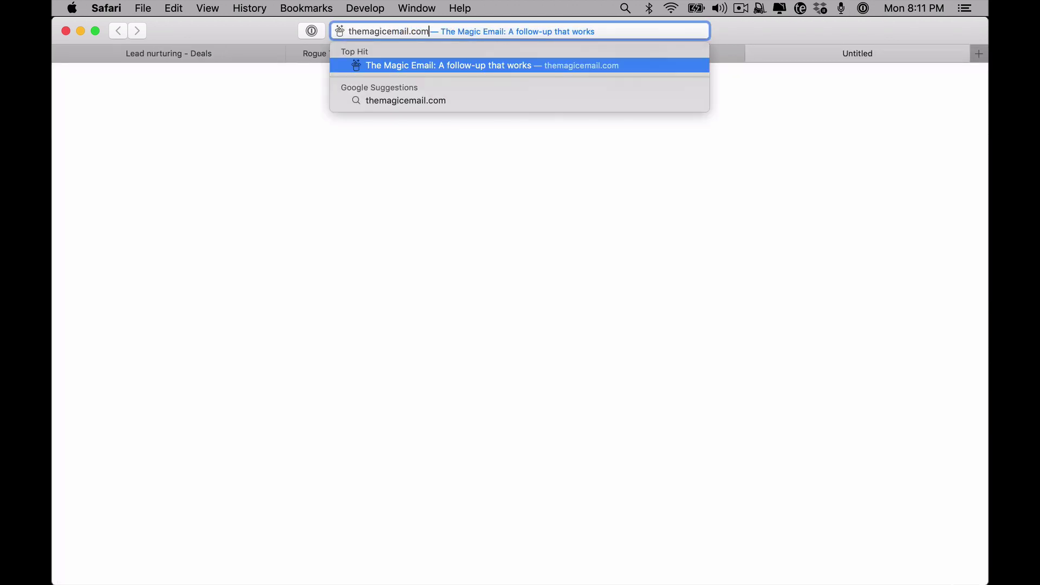
key(Return)
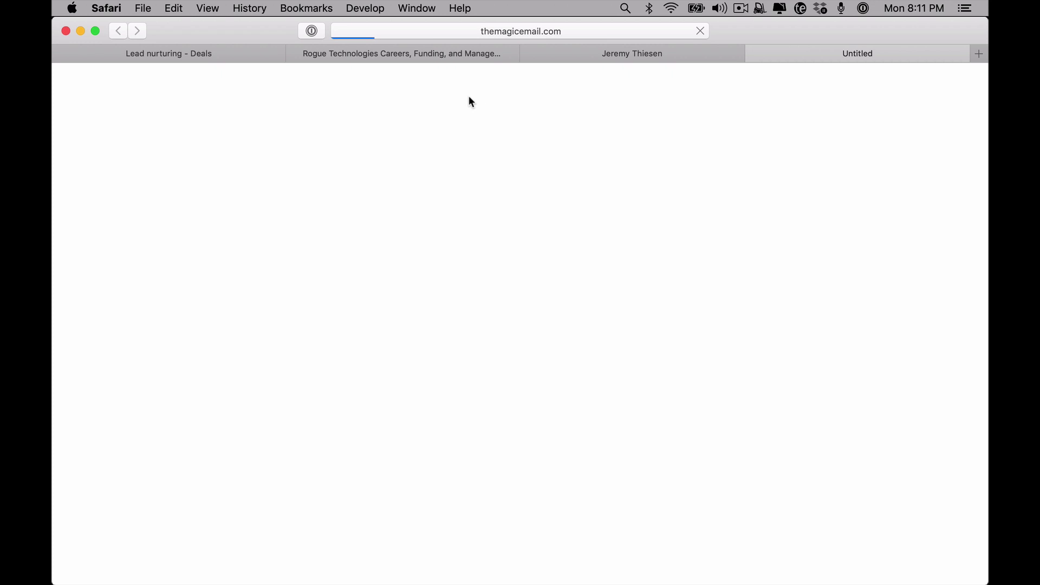
scroll(569, 307, down, 20)
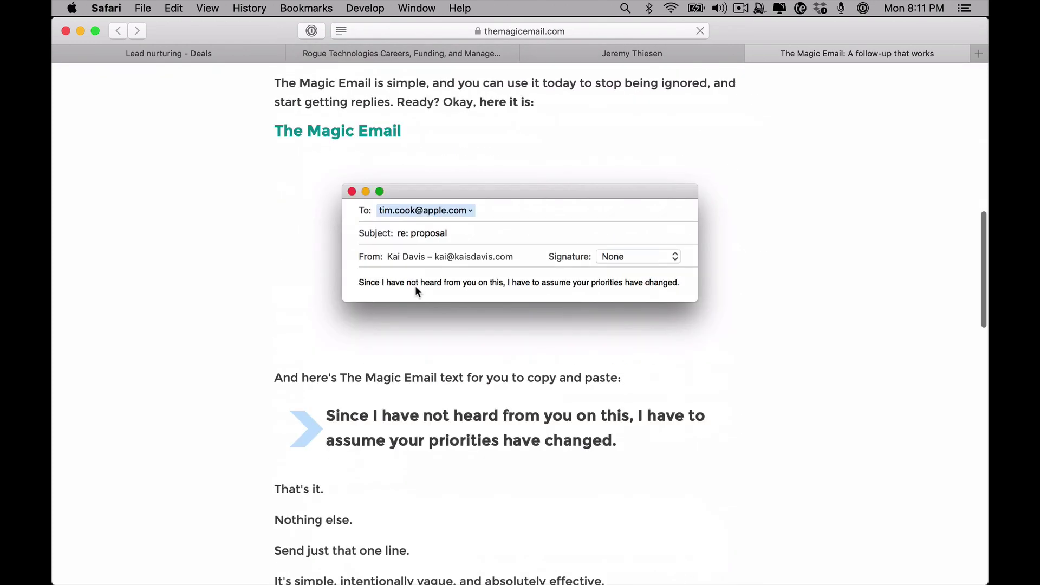
scroll(404, 316, up, 2)
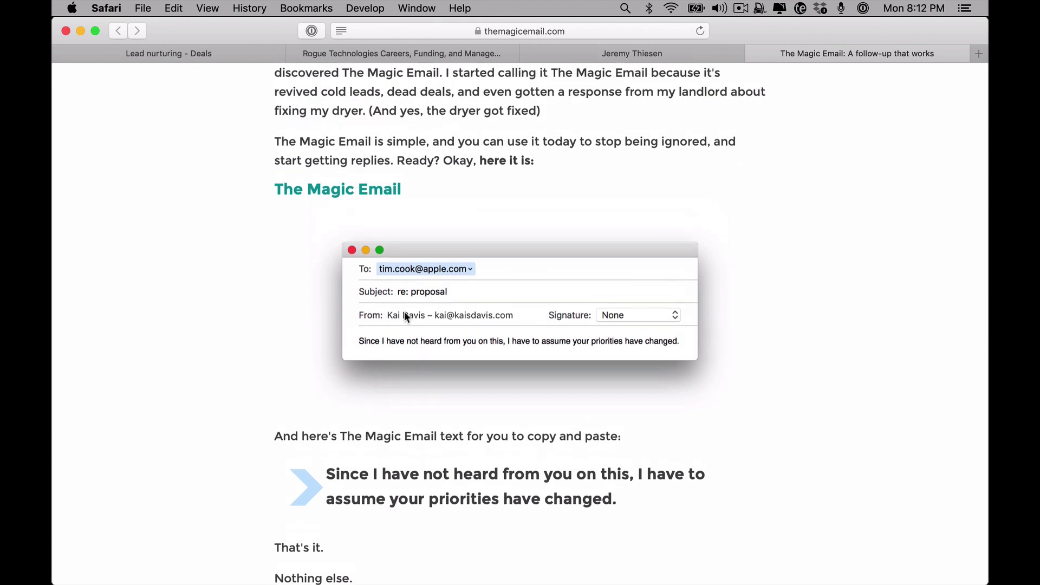
scroll(404, 316, down, 3)
click(197, 54)
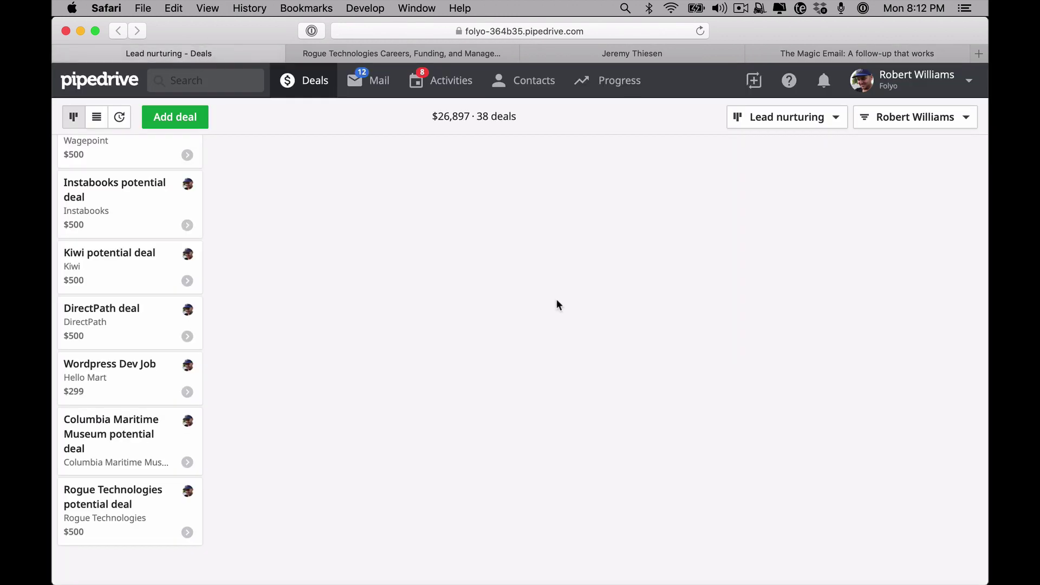
scroll(304, 411, up, 1)
scroll(271, 459, up, 10)
scroll(271, 459, down, 2)
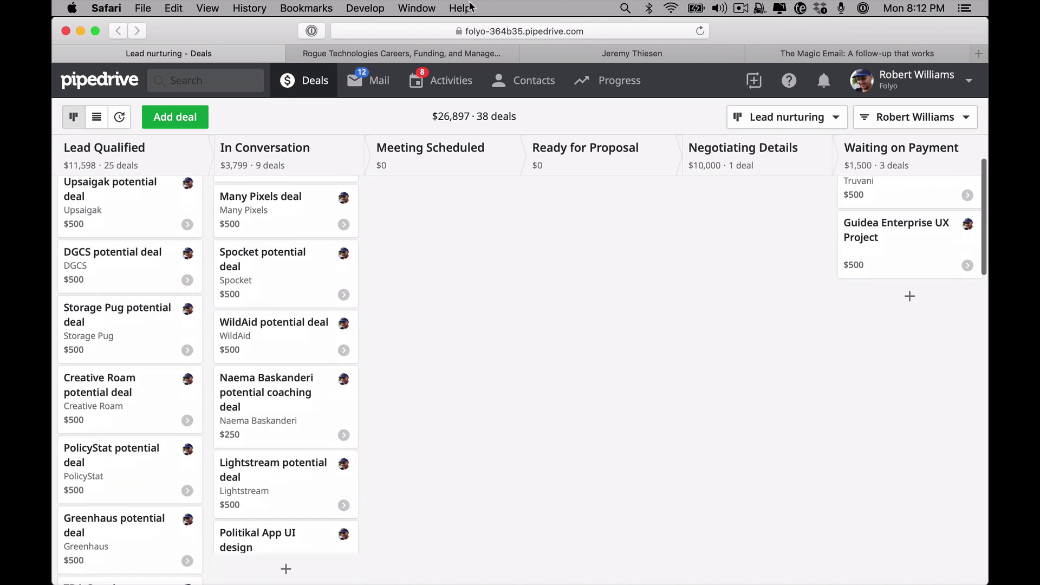
scroll(352, 349, down, 10)
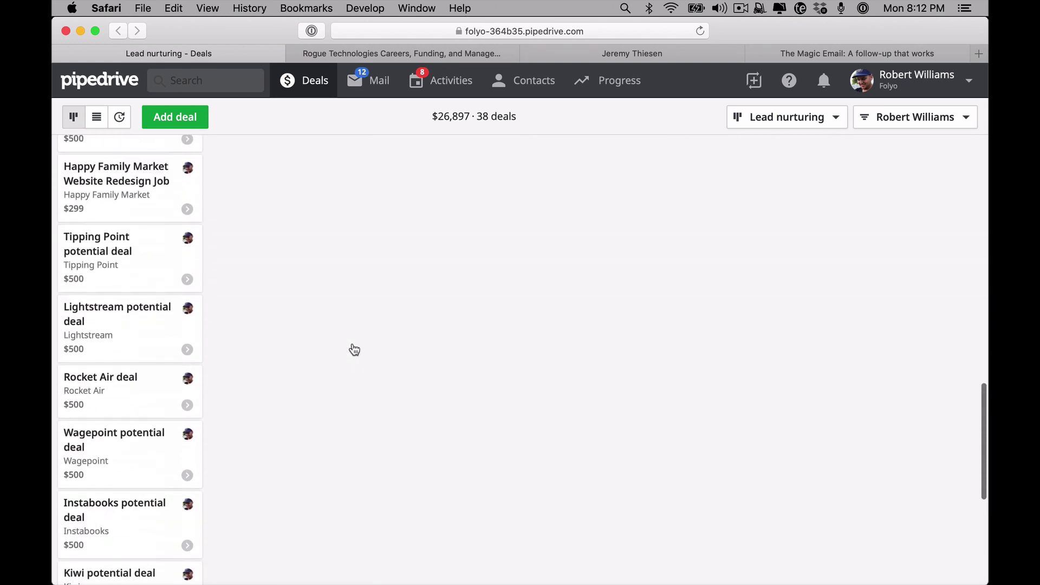
scroll(354, 349, up, 10)
scroll(354, 350, down, 12)
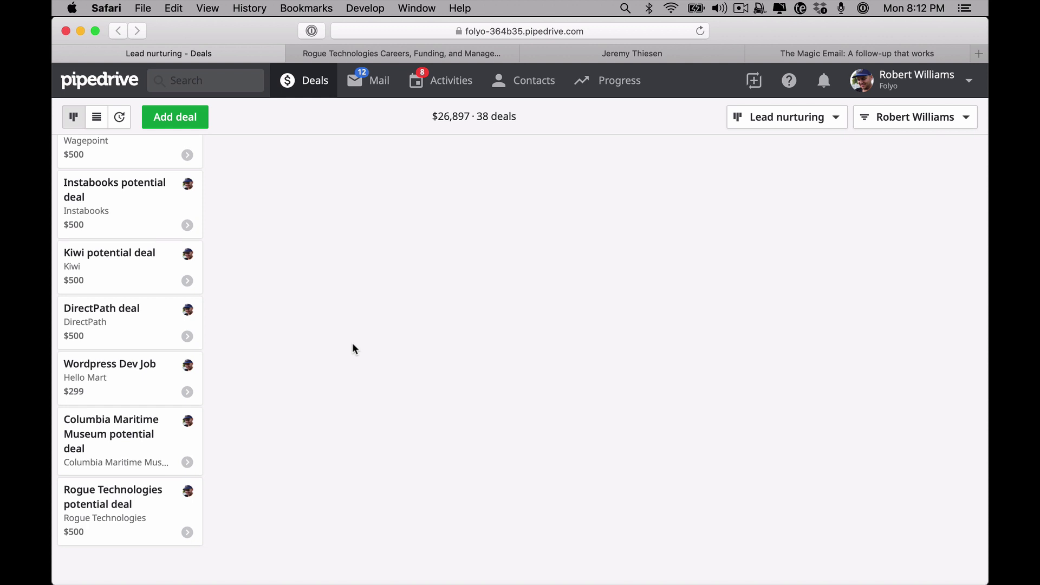
scroll(353, 348, up, 12)
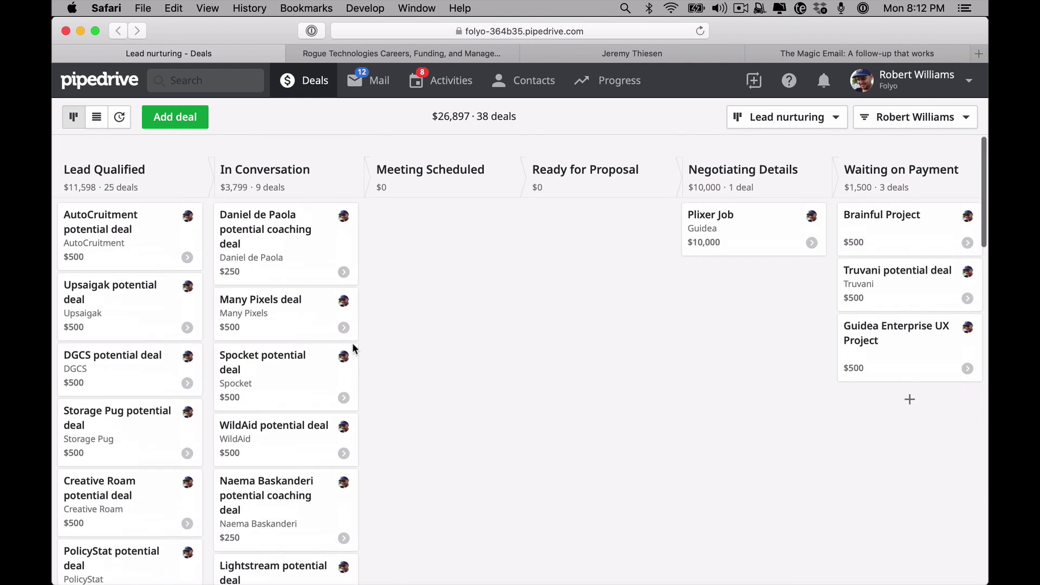
scroll(352, 348, down, 5)
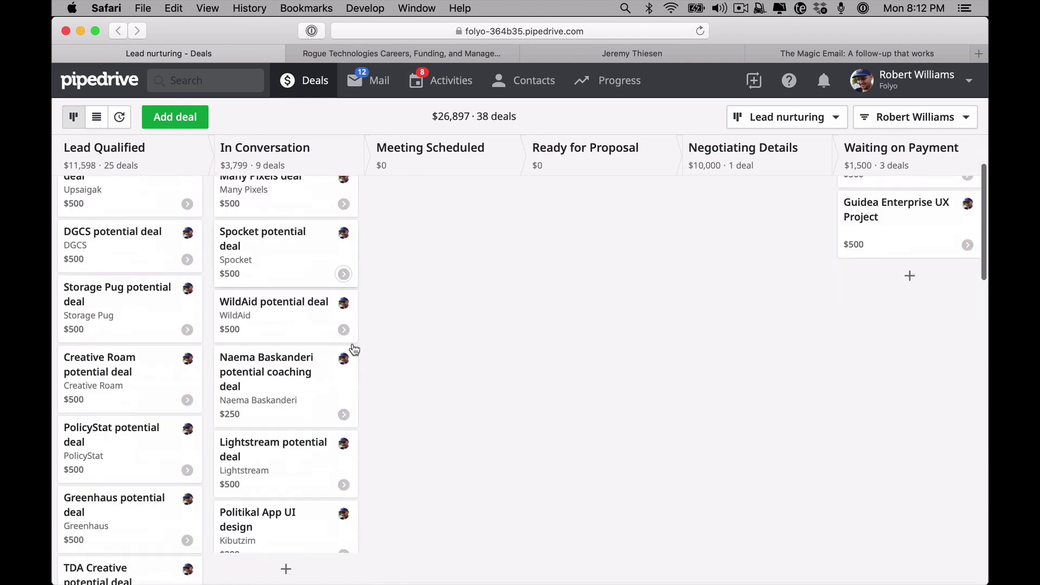
scroll(354, 348, down, 3)
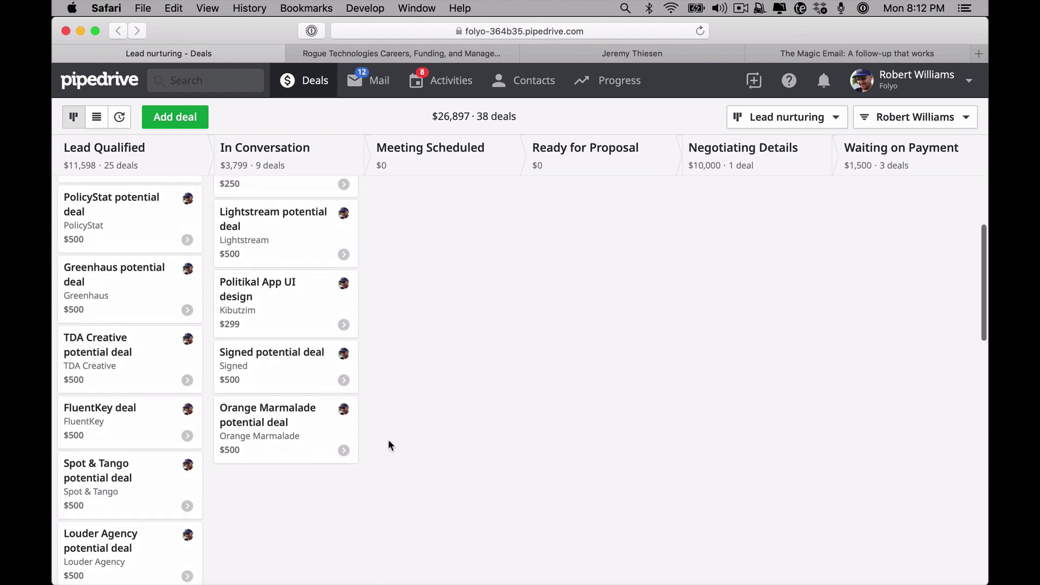
scroll(388, 441, up, 8)
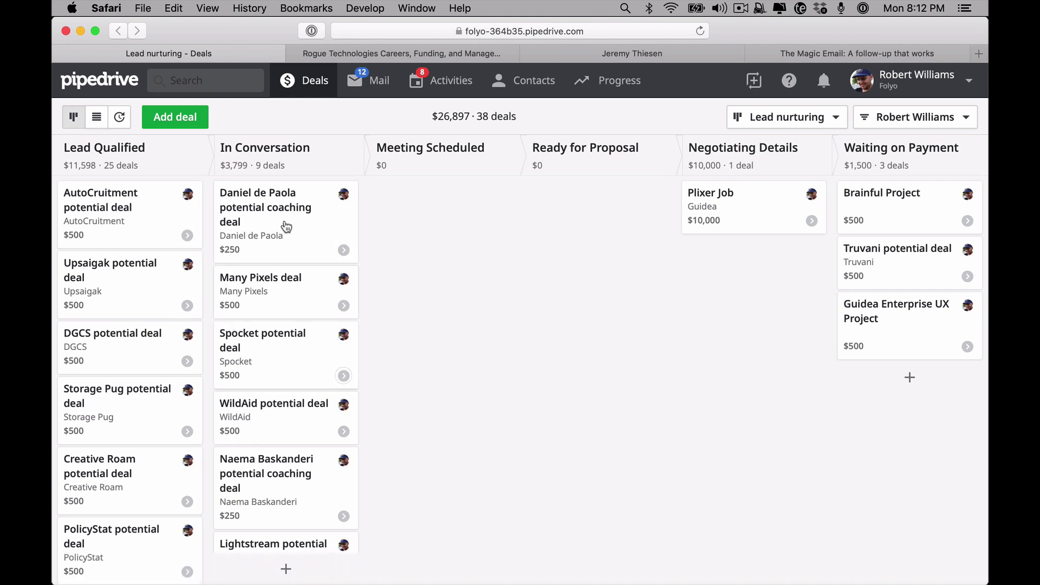
scroll(331, 352, down, 15)
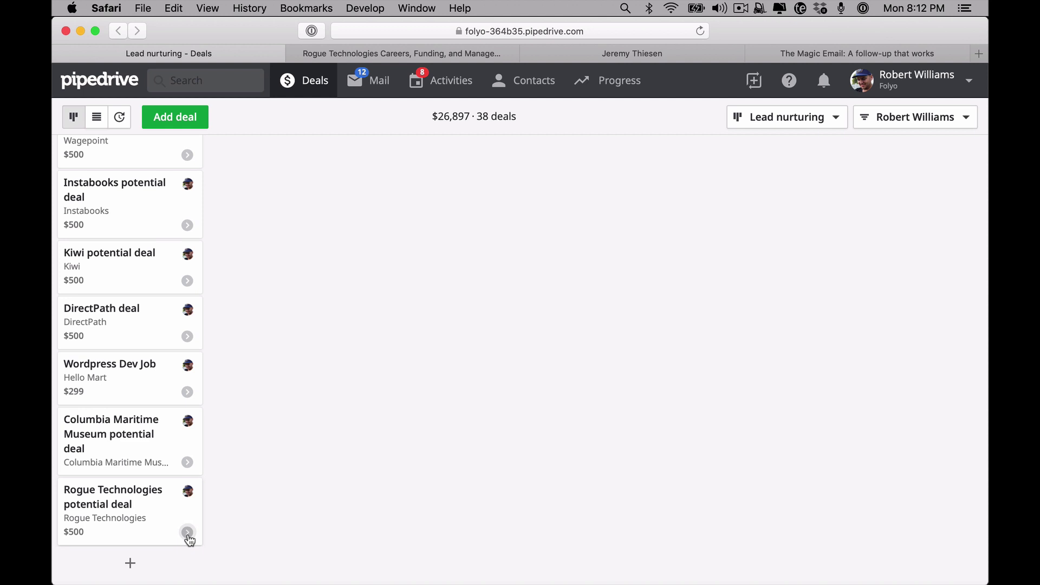
mouse_move(193, 563)
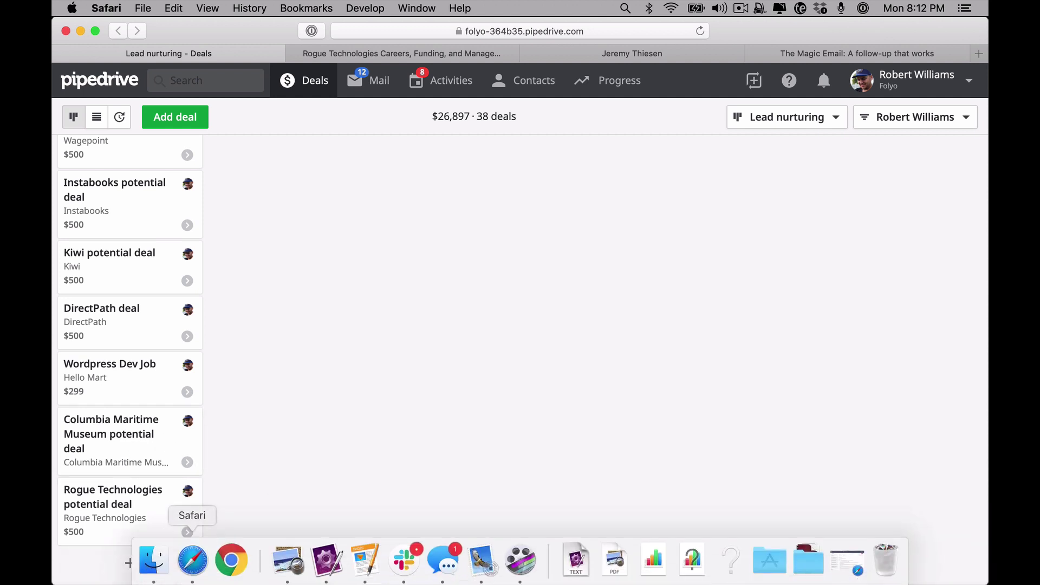